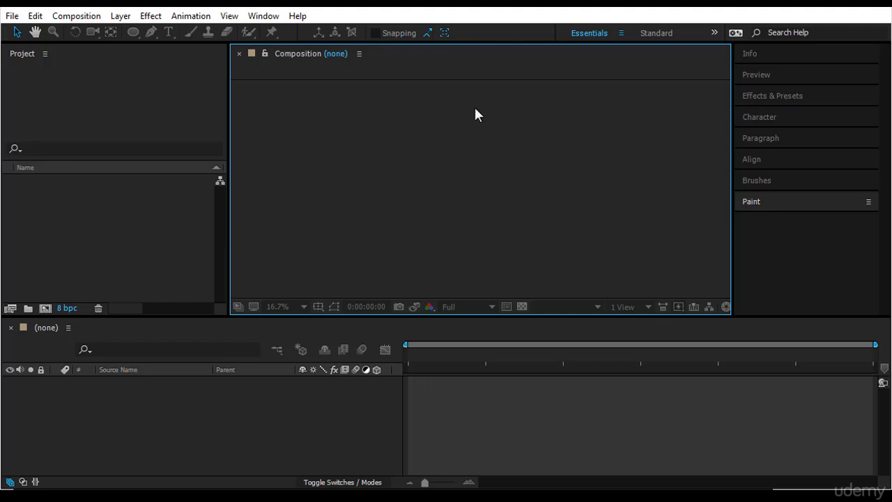
# - Import the x-inthepark video from the SlideShowPhotos folder into the project as footage
pyautogui.rightClick(150, 213)
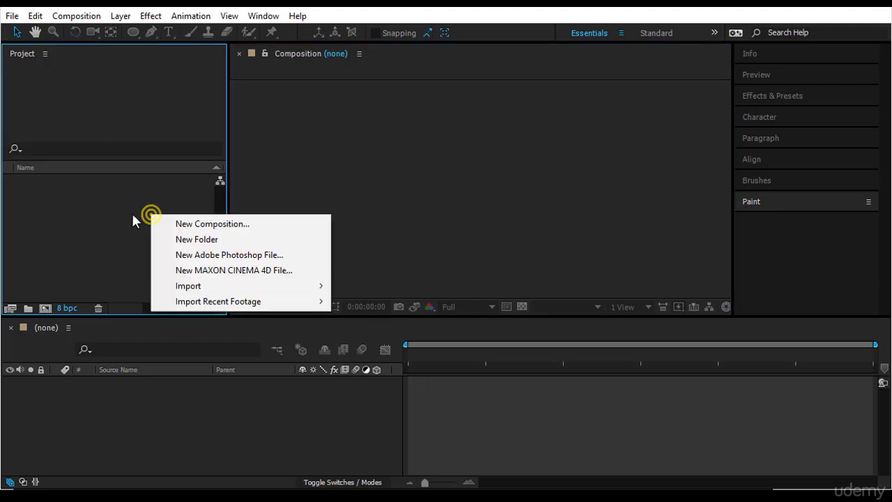
pyautogui.click(116, 211)
pyautogui.rightClick(116, 211)
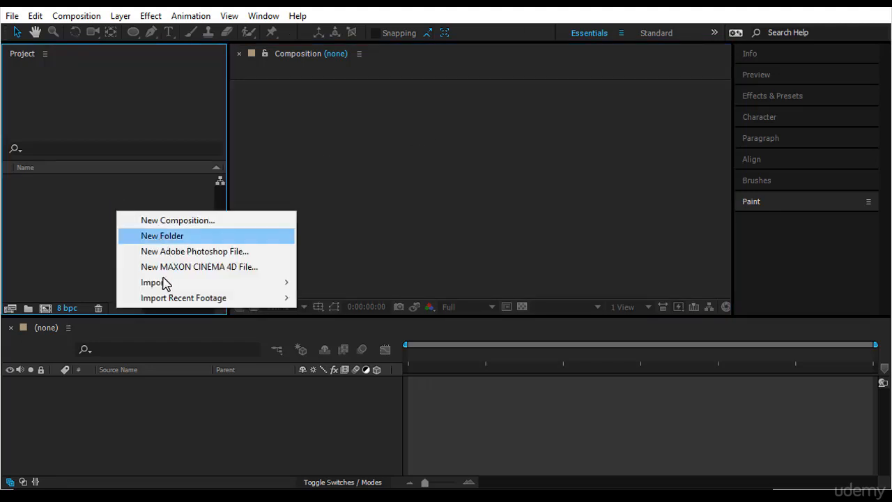
pyautogui.moveTo(167, 282)
pyautogui.click(385, 283)
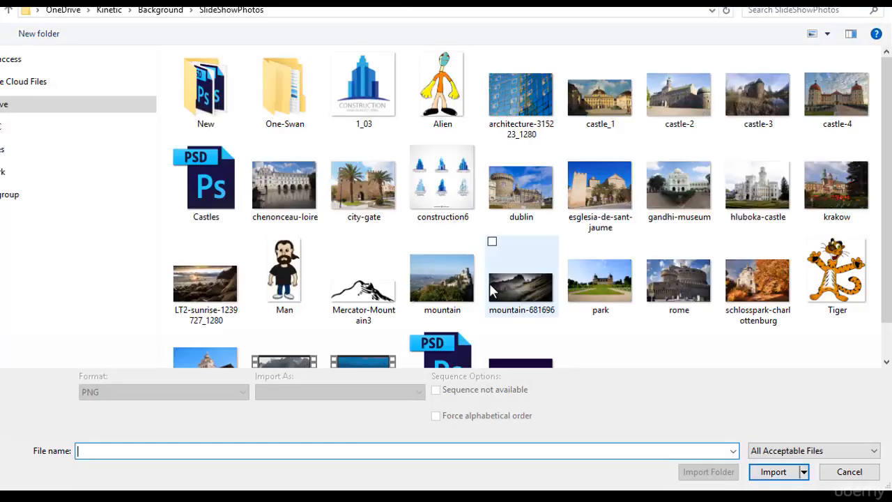
pyautogui.scroll(-1, 521, 279)
pyautogui.click(371, 336)
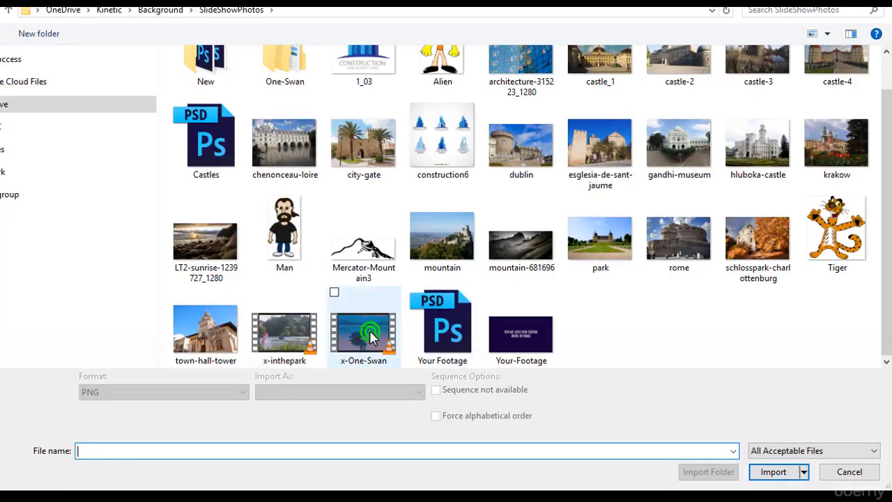
pyautogui.click(277, 342)
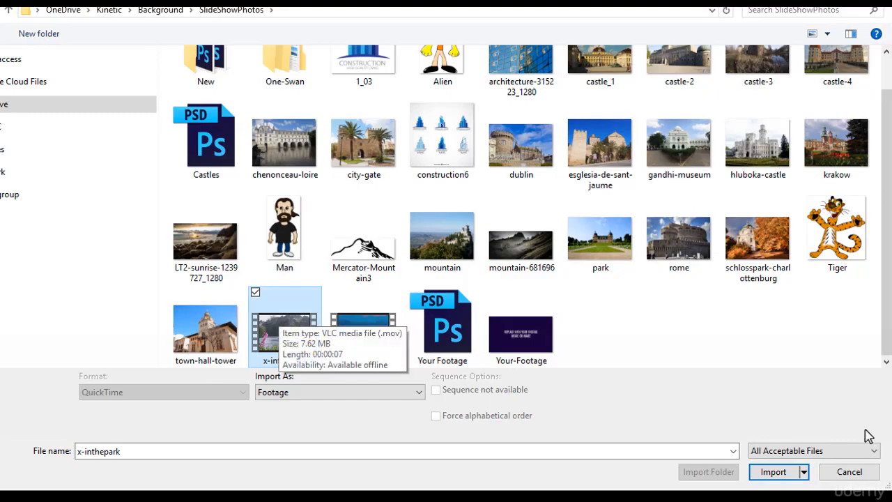
pyautogui.click(788, 472)
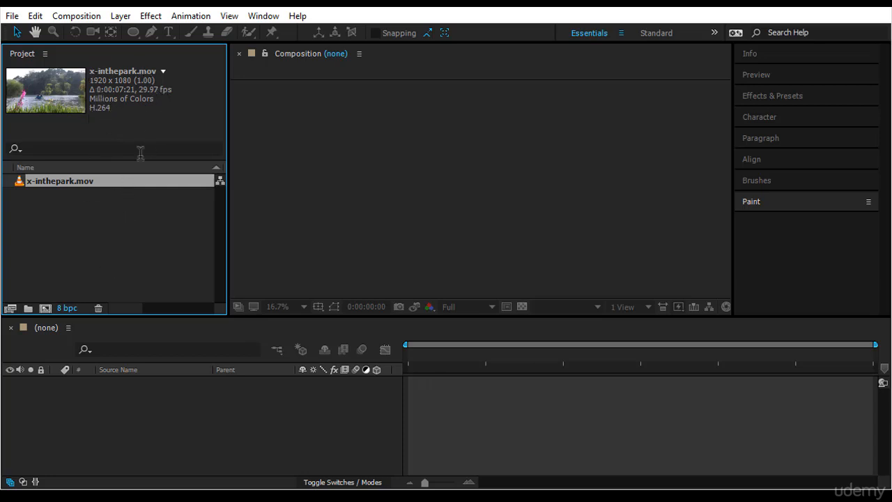
# - Create a composition from the x-inthepark.mov clip and rename the composition MyMovie
pyautogui.moveTo(104, 181); pyautogui.dragTo(122, 397)
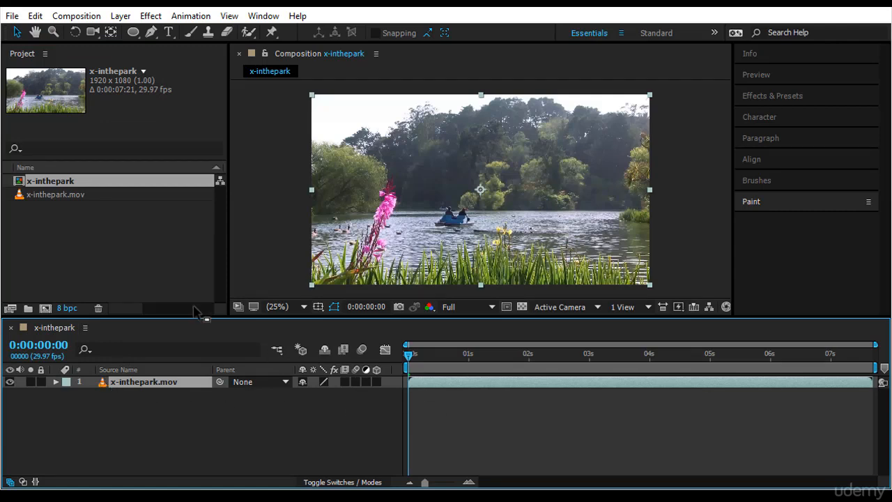
pyautogui.click(49, 180)
pyautogui.press('Return')
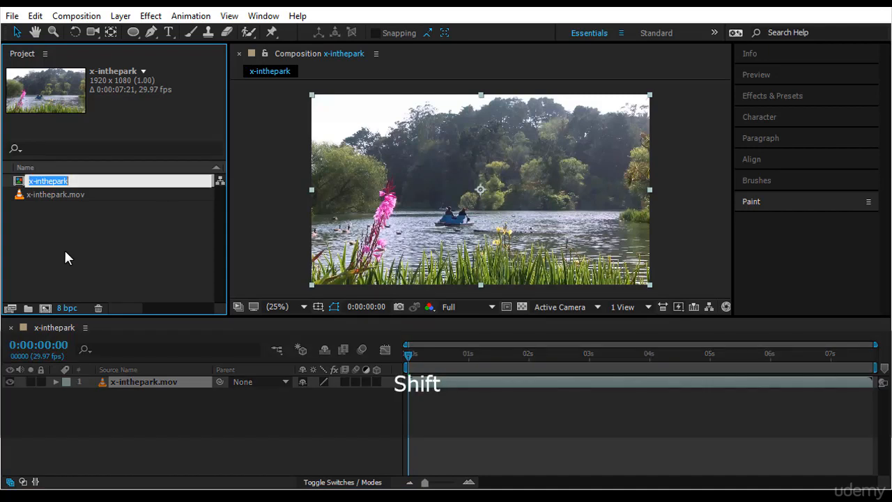
pyautogui.write('MyMovie')
pyautogui.press('Return')
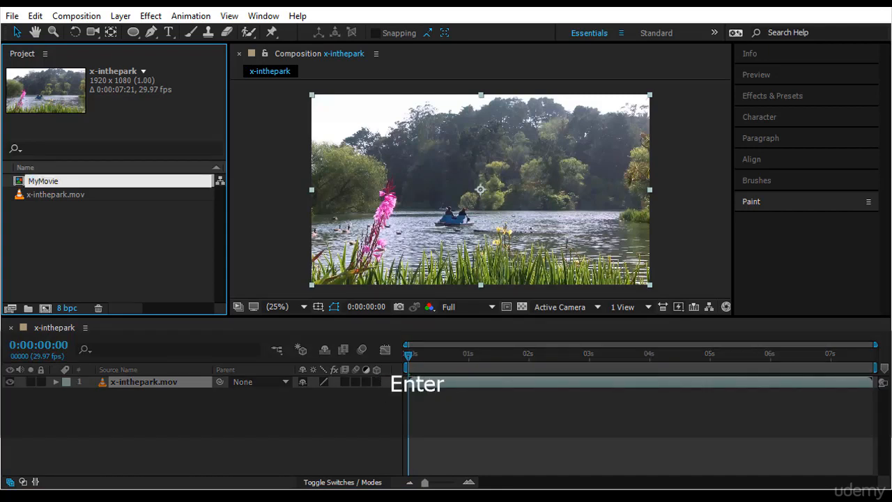
# - Play back the MyMovie composition to preview the park footage, and stop the playback
pyautogui.press('space')
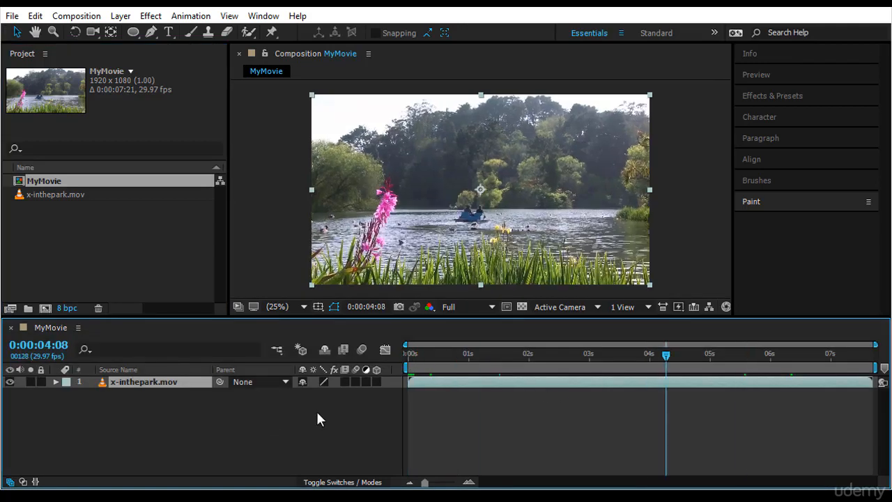
pyautogui.press('space')
pyautogui.click(778, 77)
pyautogui.click(780, 93)
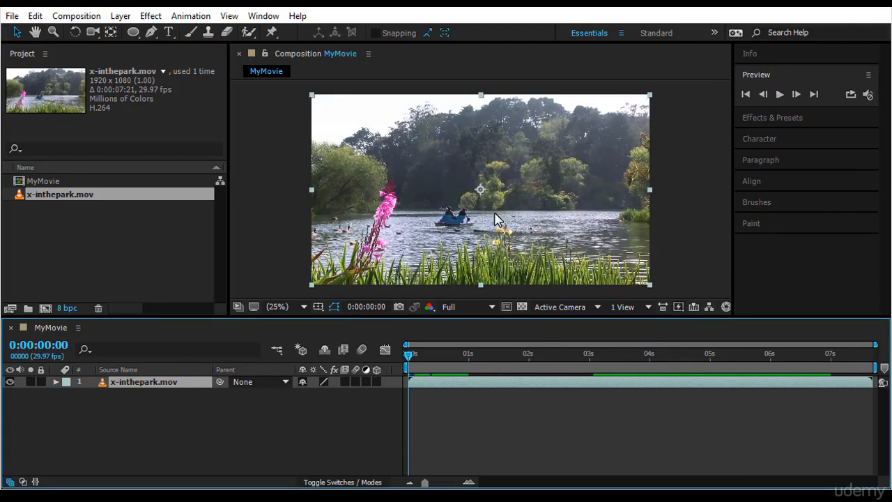
pyautogui.press('space')
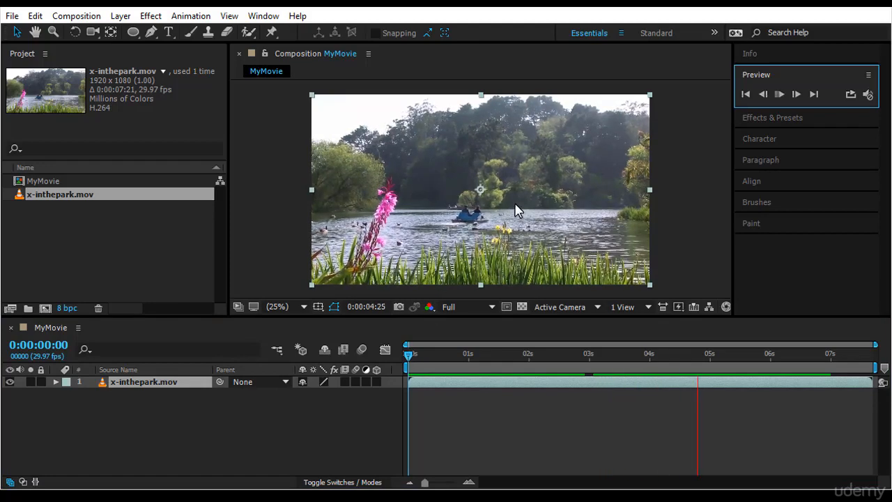
pyautogui.click(509, 413)
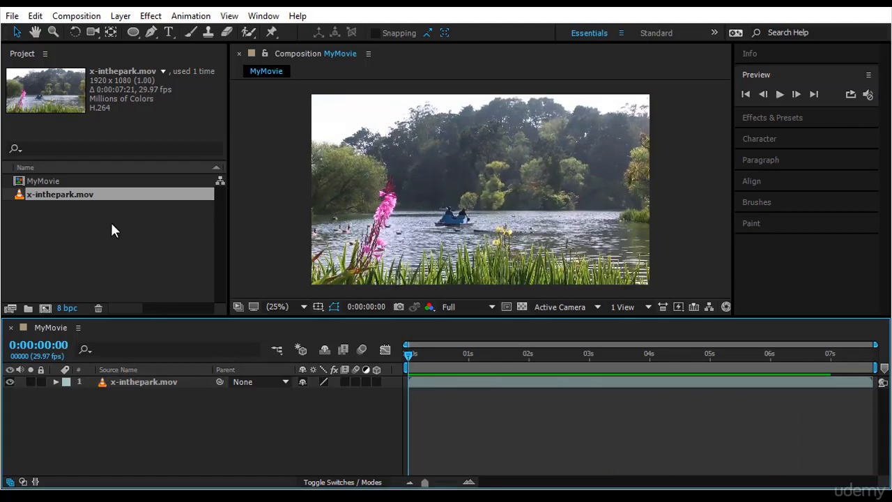
# - Import the x-One-Swan video from the SlideShowPhotos folder into the project
pyautogui.rightClick(111, 230)
pyautogui.click(156, 296)
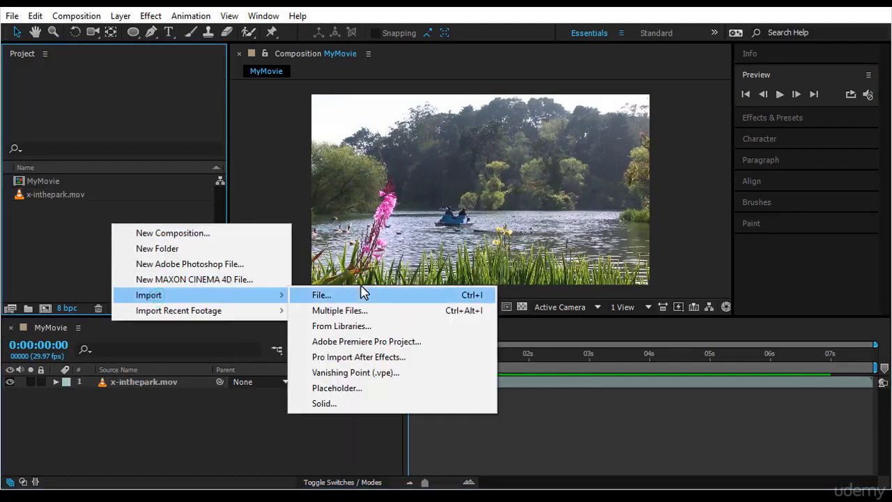
pyautogui.click(362, 294)
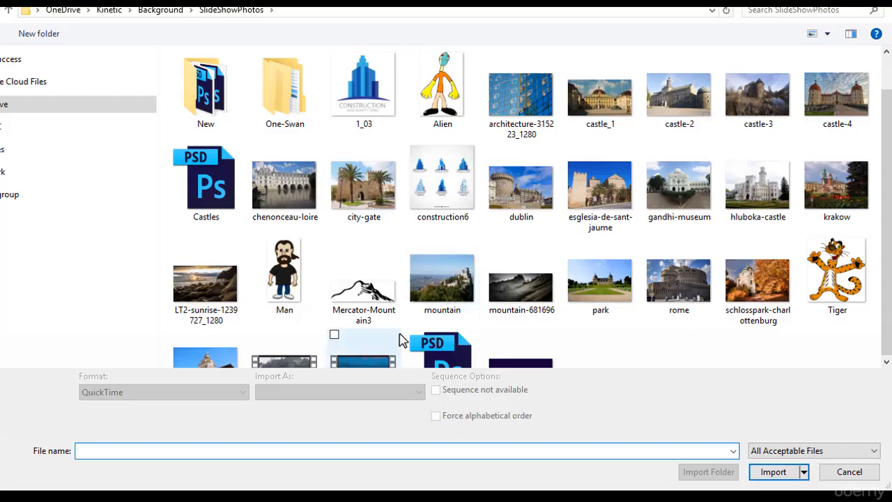
pyautogui.click(364, 346)
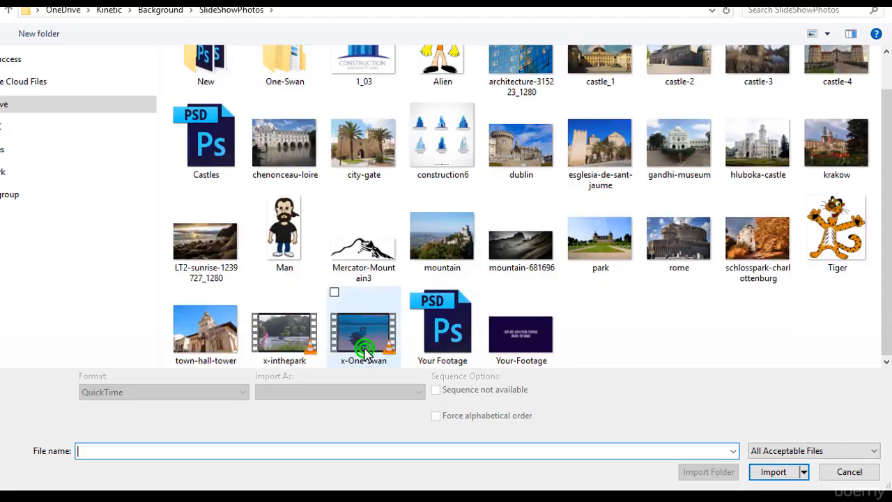
pyautogui.click(774, 472)
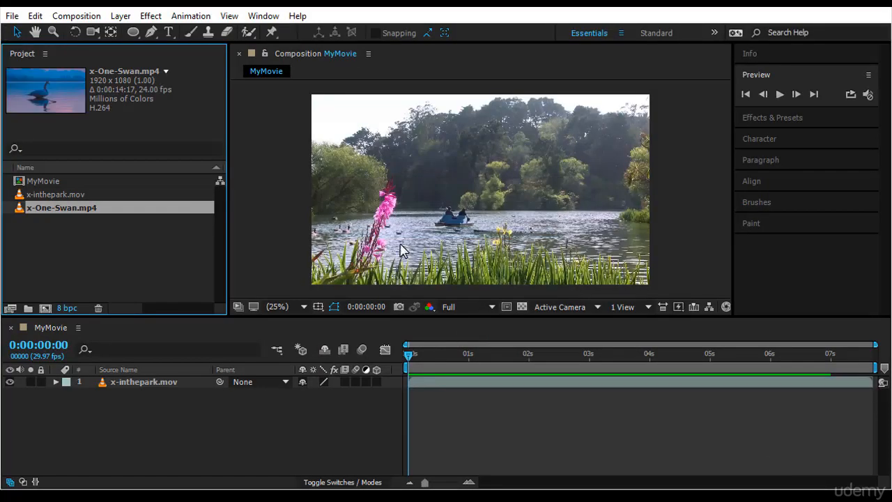
# - Add x-One-Swan.mp4 to the MyMovie timeline starting at about 1 second, stack it above x-inthepark.mov, and preview the result
pyautogui.click(66, 195)
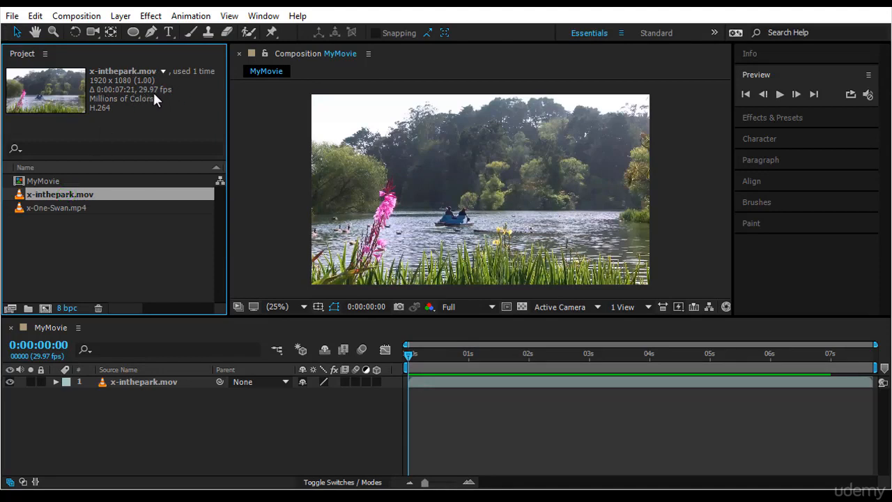
pyautogui.click(66, 208)
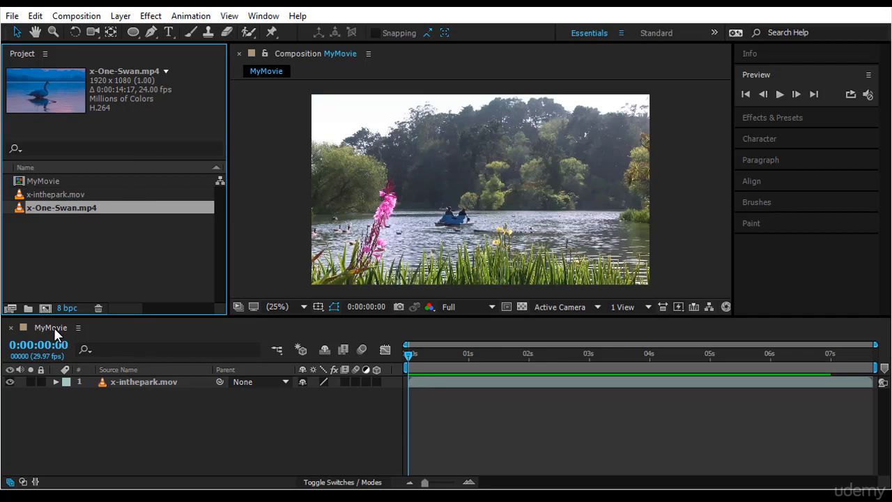
pyautogui.click(131, 383)
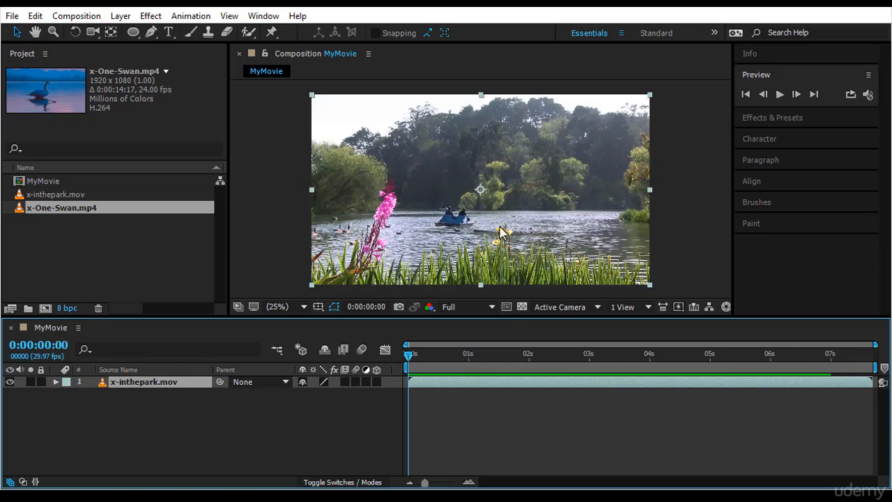
pyautogui.moveTo(45, 98); pyautogui.dragTo(478, 394)
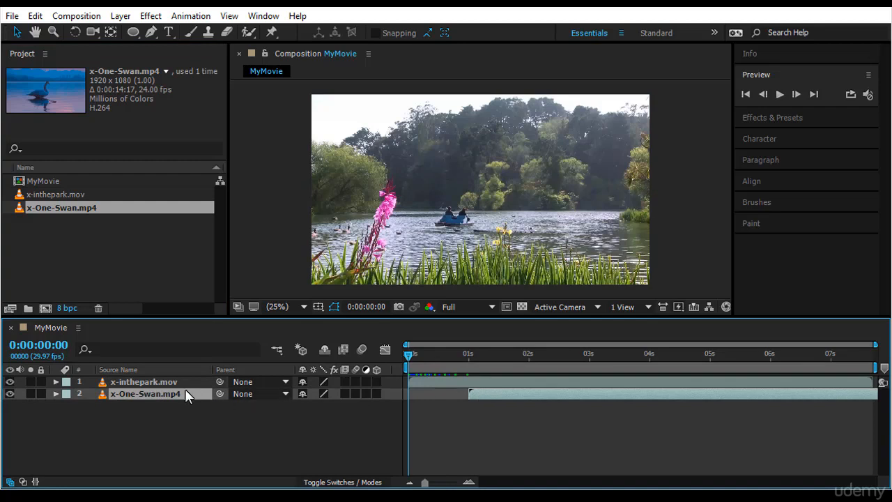
pyautogui.moveTo(185, 394); pyautogui.dragTo(186, 380)
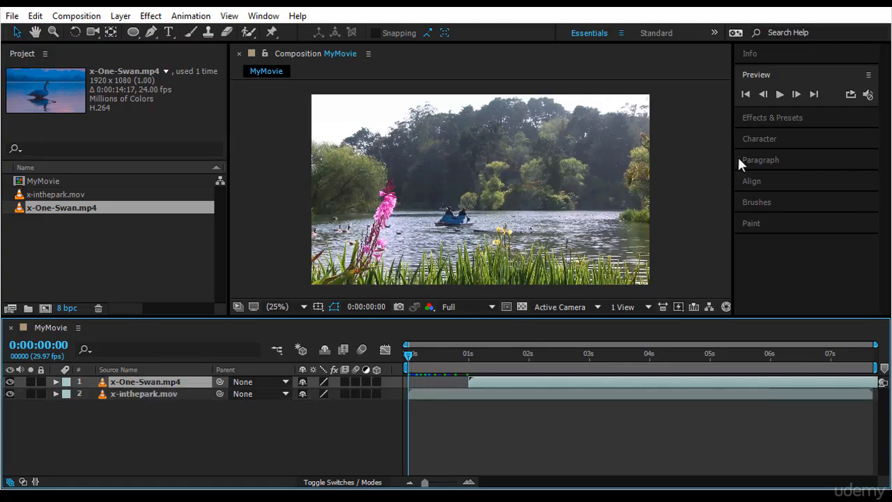
pyautogui.click(779, 95)
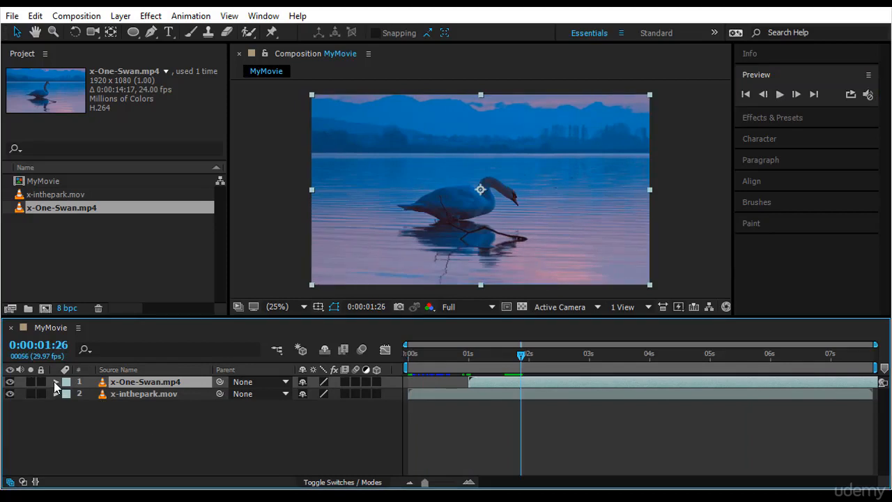
# - Shift the x-One-Swan.mp4 layer to start at 0 seconds and set its scale to 50%
pyautogui.click(56, 381)
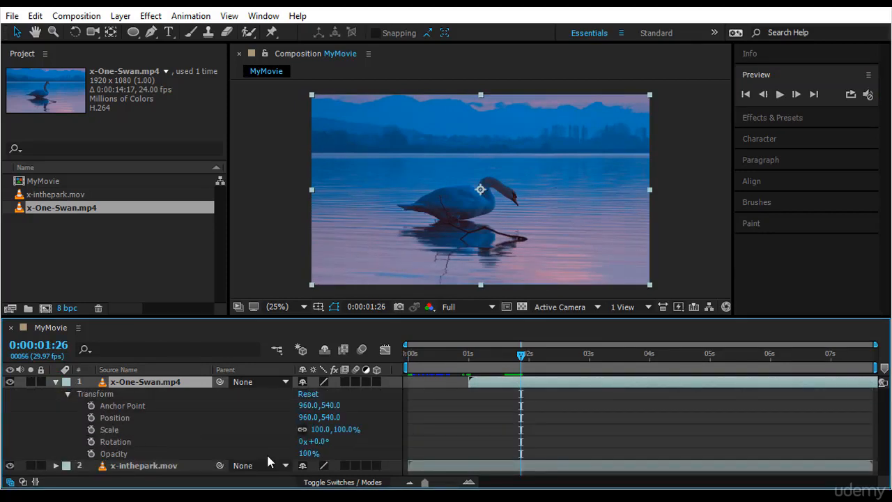
pyautogui.moveTo(351, 431); pyautogui.dragTo(368, 434)
pyautogui.hotkey('ctrl', 'z')
pyautogui.moveTo(496, 384); pyautogui.dragTo(438, 395)
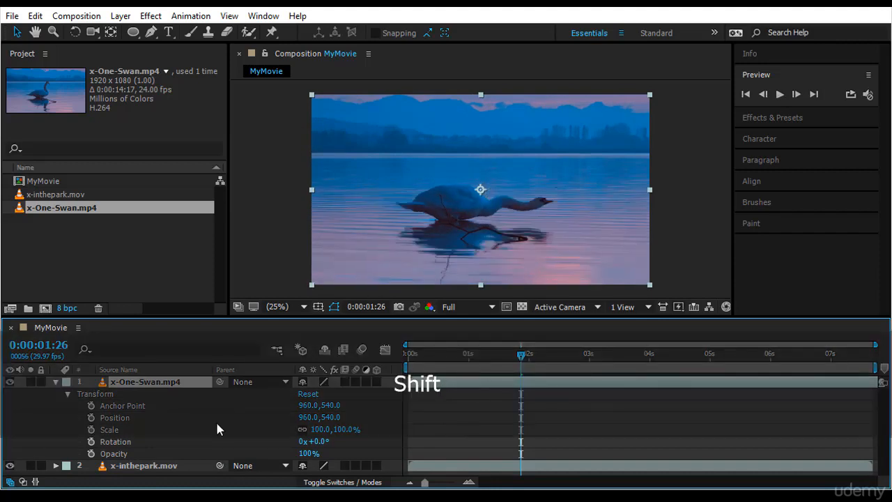
pyautogui.click(322, 429)
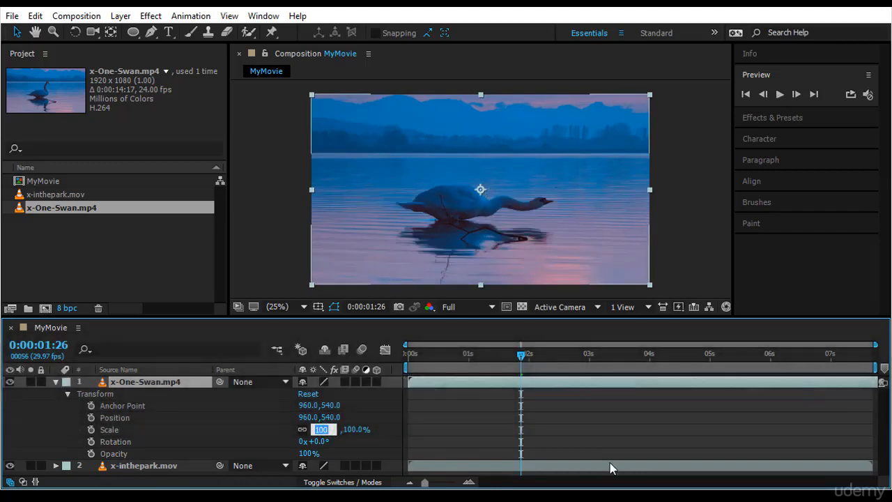
pyautogui.write('50')
pyautogui.press('Return')
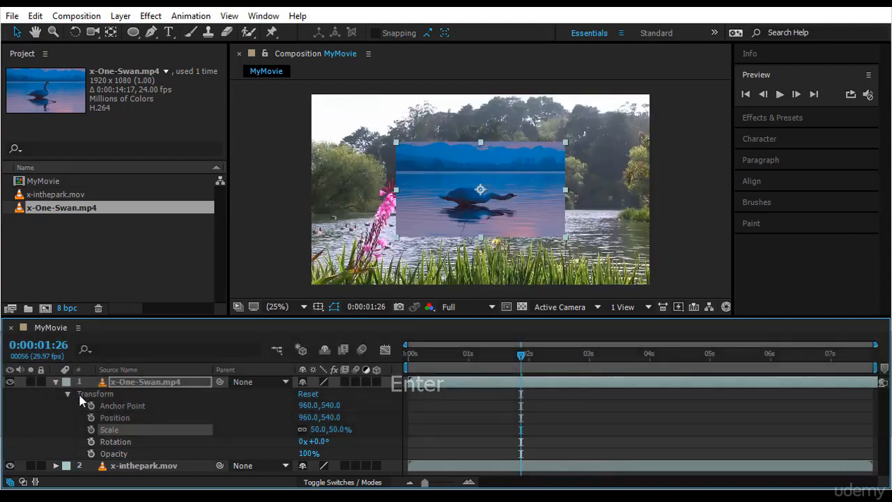
# - Set the scale of the x-inthepark.mov layer to 50%
pyautogui.click(56, 465)
pyautogui.scroll(-3, 275, 446)
pyautogui.click(322, 444)
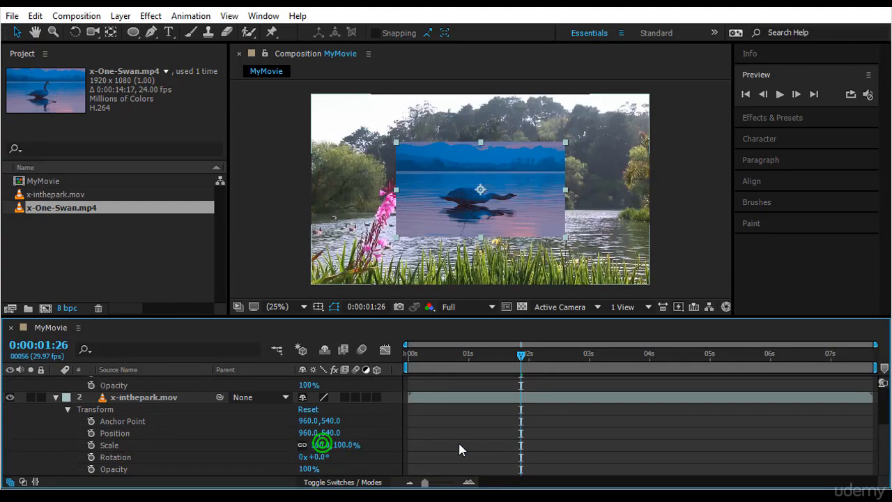
pyautogui.write('50')
pyautogui.press('Return')
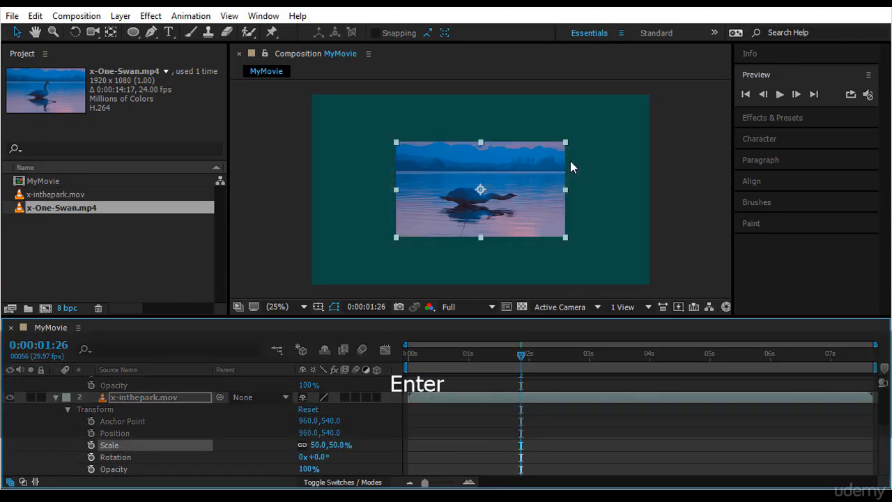
# - Place the swan clip in the frame's lower-left area and the park clip upper-right at about 1428, 296, and collapse both layers' properties
pyautogui.moveTo(518, 204); pyautogui.dragTo(428, 239)
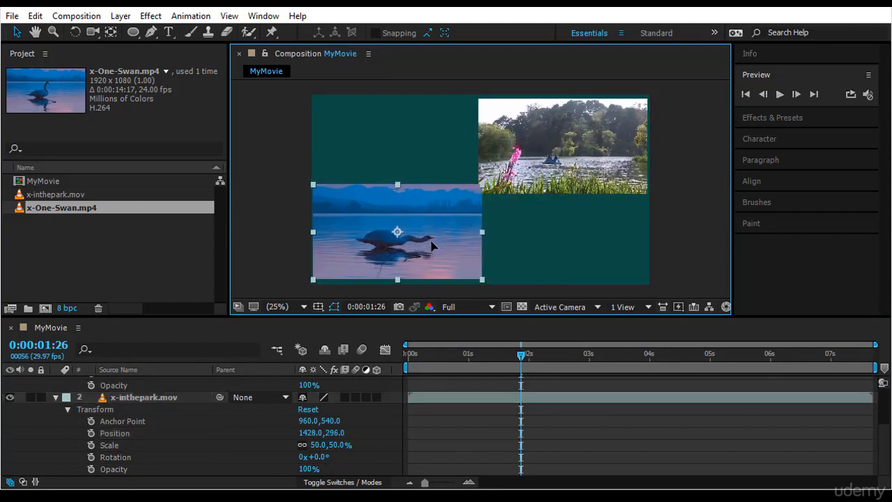
pyautogui.click(123, 396)
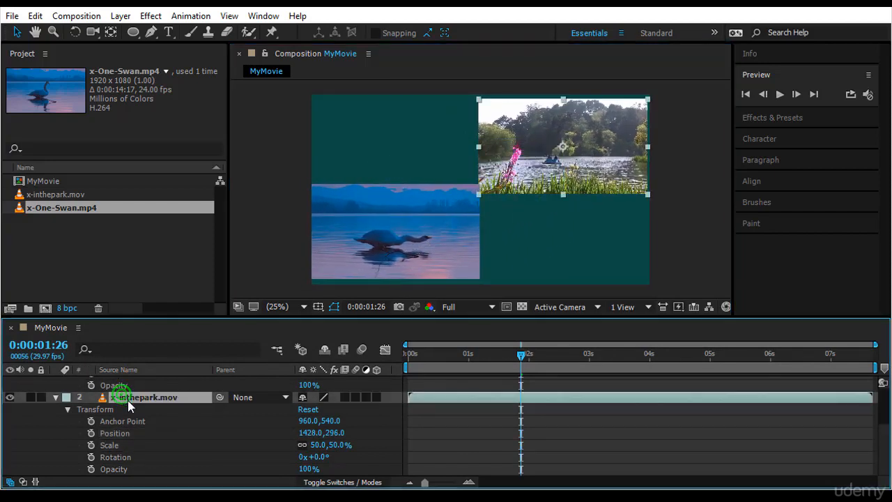
pyautogui.hotkey('ctrl', 'a')
pyautogui.click(56, 397)
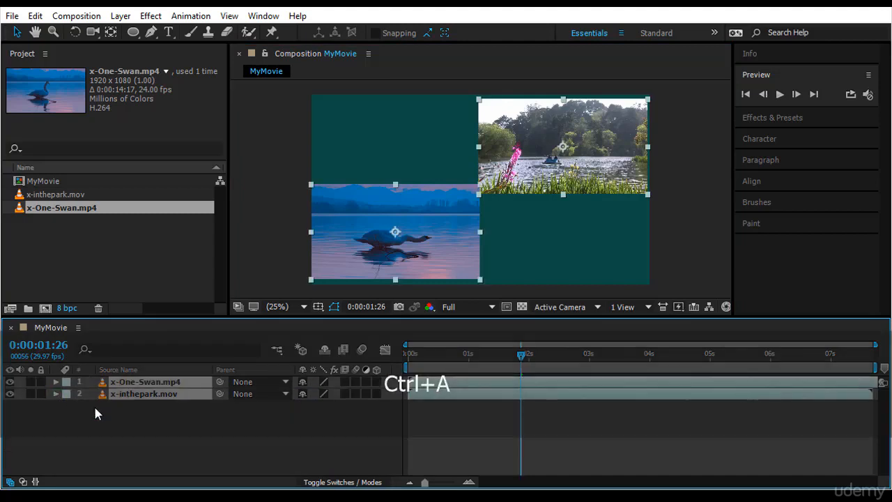
# - Preview the two-clip composition from its first frame and show the playback information
pyautogui.press('Home')
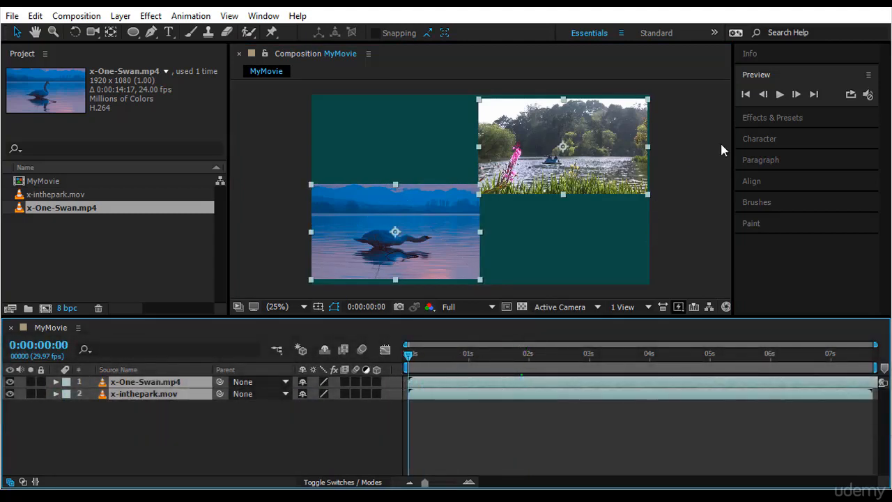
pyautogui.click(779, 94)
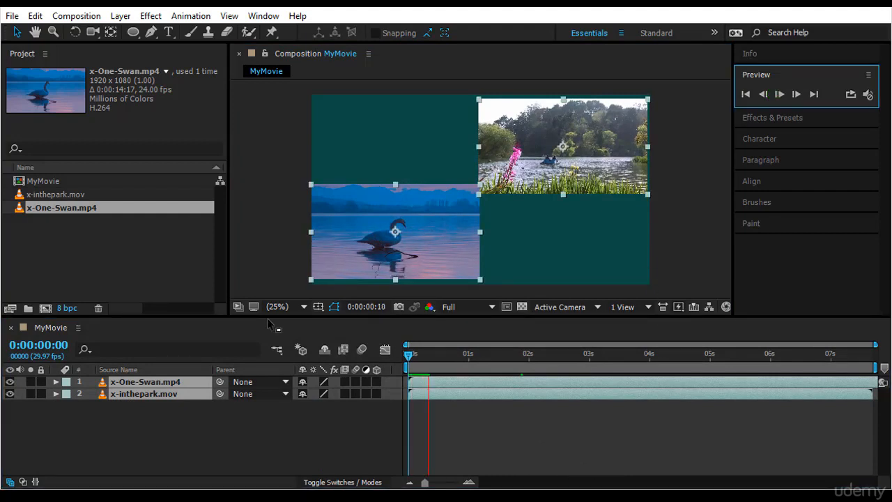
pyautogui.click(787, 54)
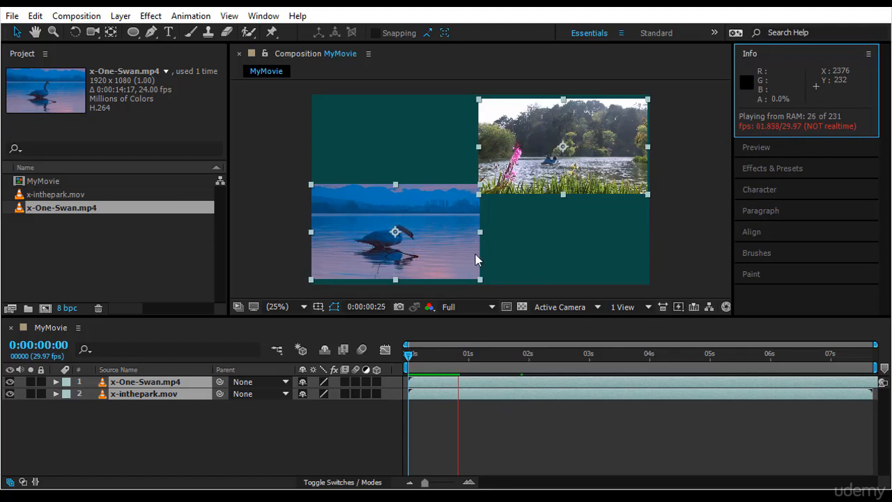
# - Restart the MyMovie preview from the first frame using the Preview controls
pyautogui.click(414, 355)
pyautogui.press('Home')
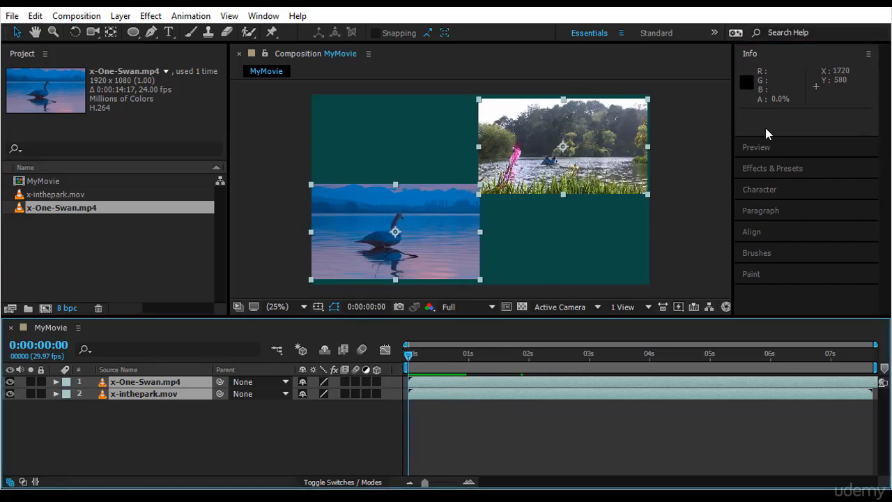
pyautogui.click(775, 148)
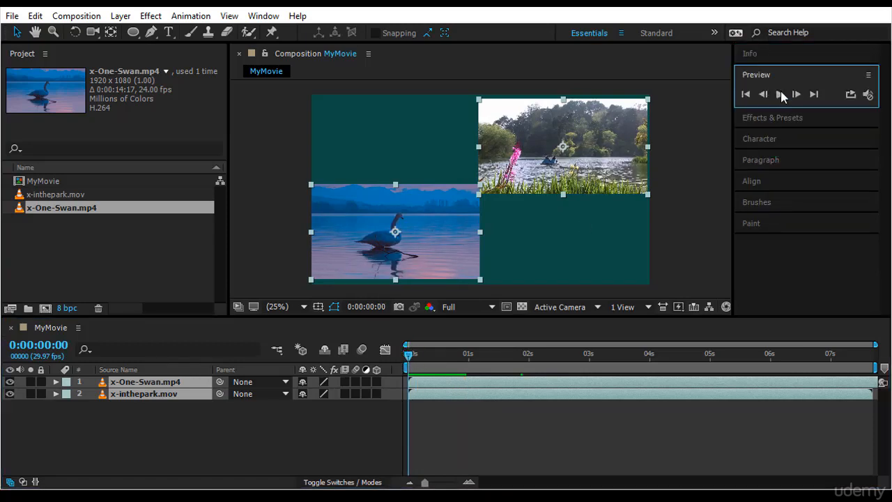
pyautogui.click(779, 93)
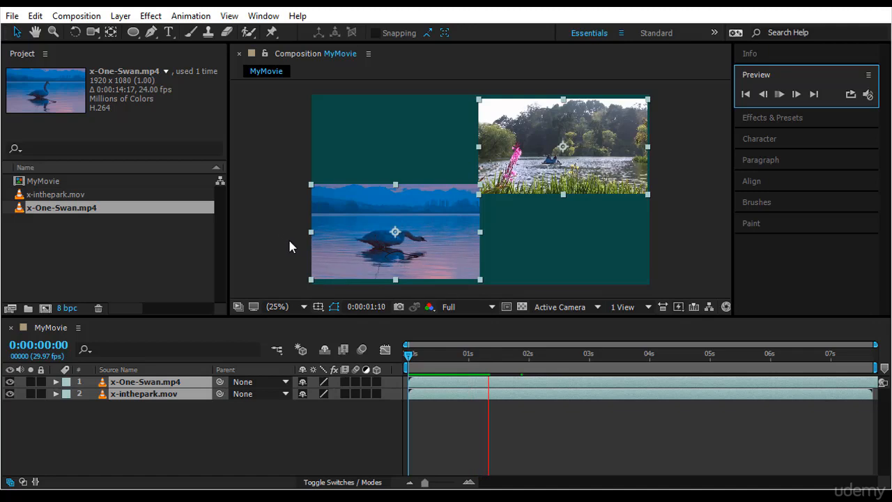
# - Stop the preview and lower the swan clip until it sits flush with the frame's bottom edge
pyautogui.click(166, 425)
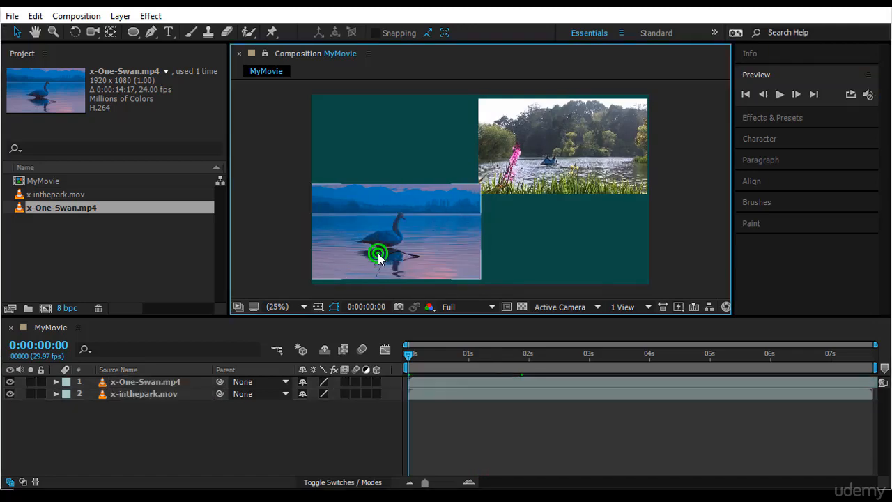
pyautogui.moveTo(374, 253); pyautogui.dragTo(376, 264)
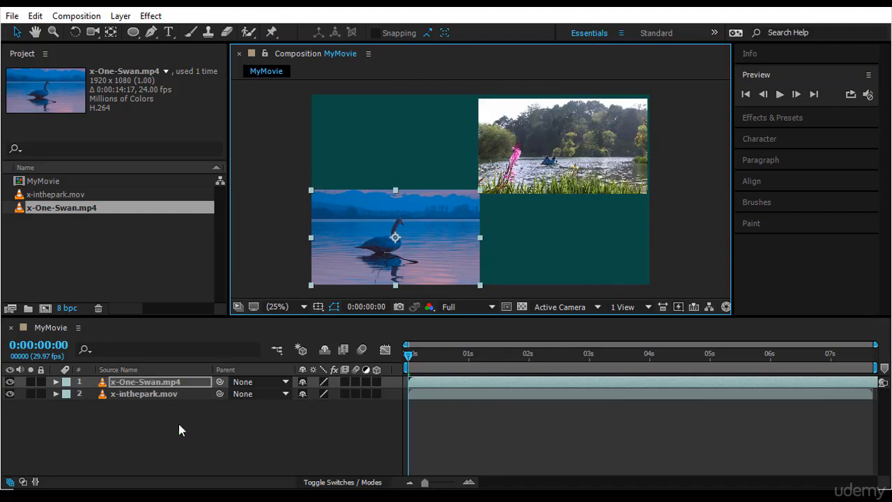
# - Add Opacity keyframes of 0% at 0:00:00:00 to both the x-One-Swan.mp4 and x-inthepark.mov layers
pyautogui.moveTo(178, 421); pyautogui.dragTo(178, 375)
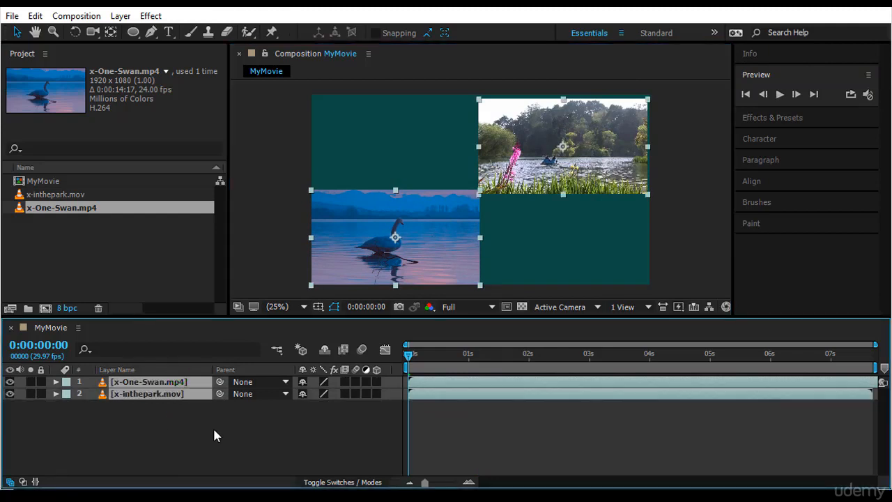
pyautogui.press('t')
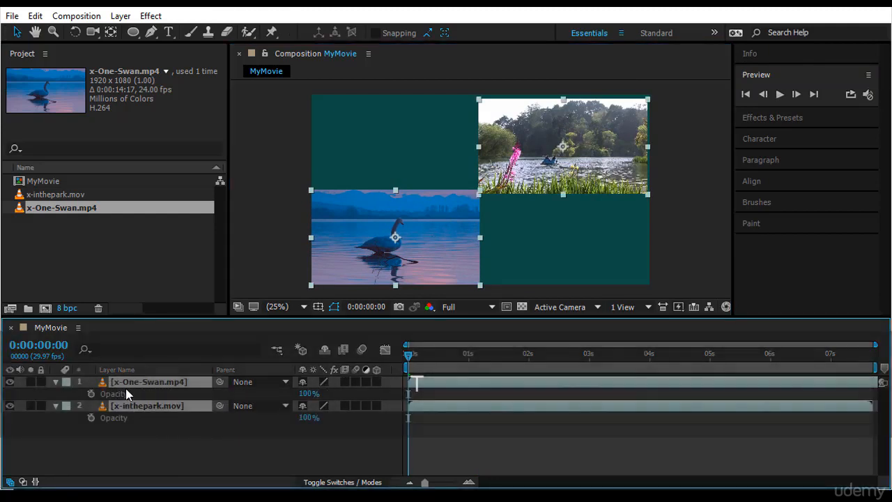
pyautogui.click(91, 418)
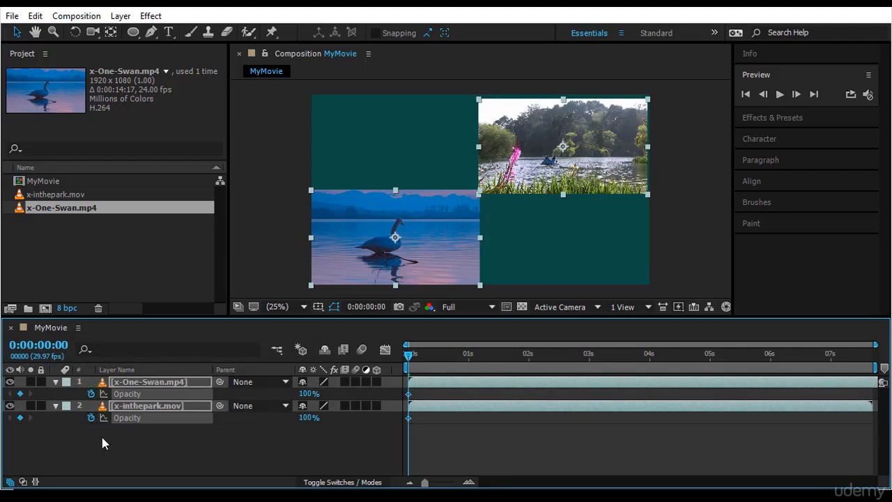
pyautogui.click(308, 394)
pyautogui.write('0')
pyautogui.press('Return')
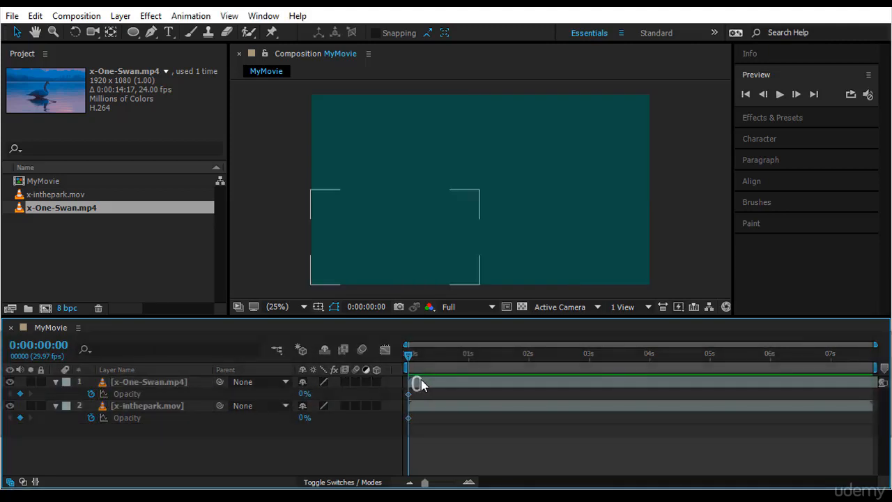
# - Delay the x-One-Swan.mp4 layer to about 0.7 seconds and keyframe x-inthepark.mov's Opacity to 100%, placed slightly after 0:00:00:05
pyautogui.moveTo(420, 379); pyautogui.dragTo(468, 385)
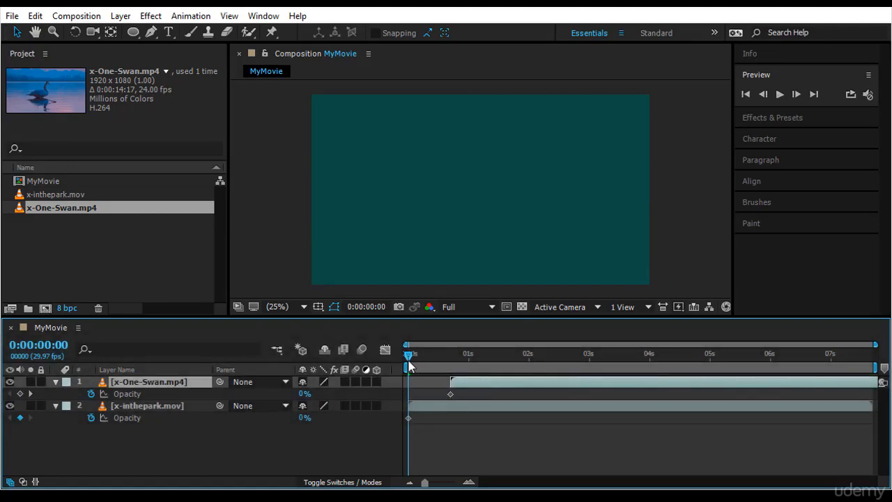
pyautogui.moveTo(416, 363); pyautogui.dragTo(419, 362)
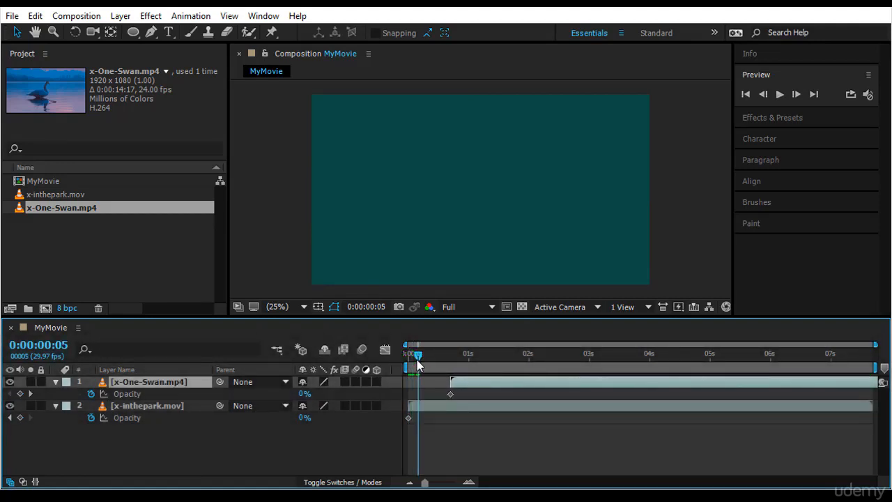
pyautogui.click(305, 418)
pyautogui.write('100')
pyautogui.press('Return')
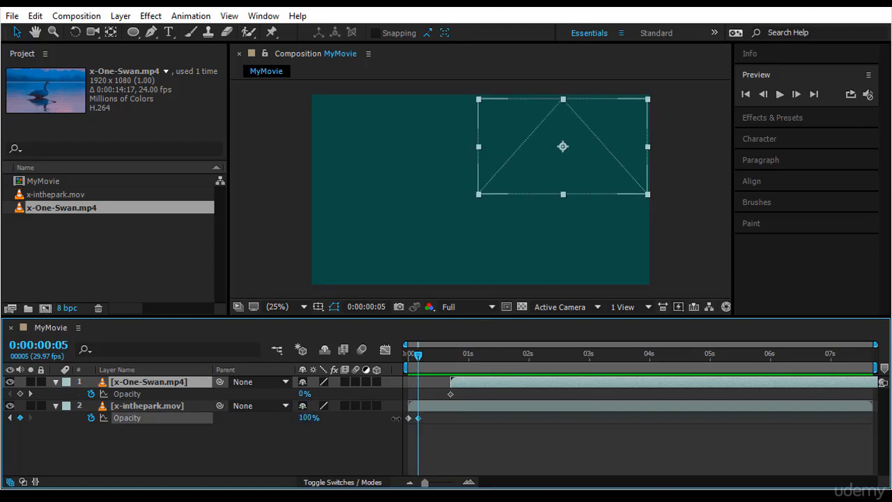
pyautogui.moveTo(417, 418); pyautogui.dragTo(421, 419)
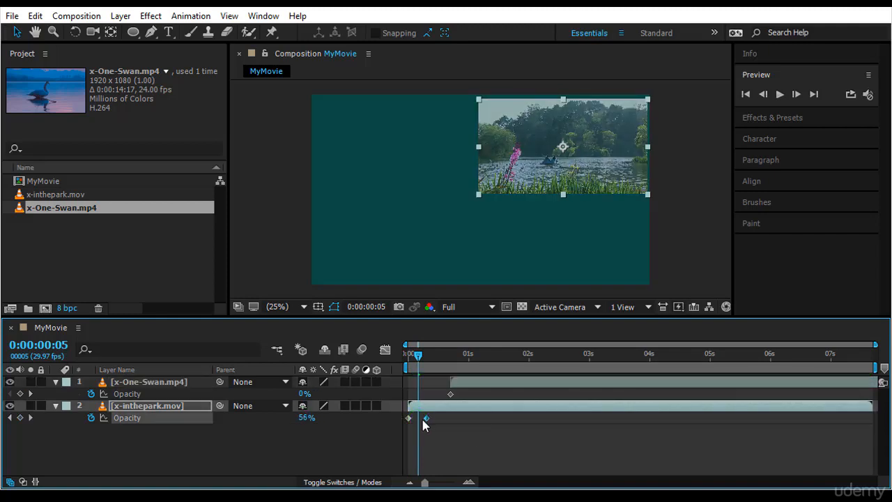
# - Delay the x-One-Swan.mp4 layer to start at about 1.4 seconds and keyframe its Opacity to 100% at 0:00:01:21
pyautogui.click(476, 384)
pyautogui.moveTo(494, 384); pyautogui.dragTo(505, 385)
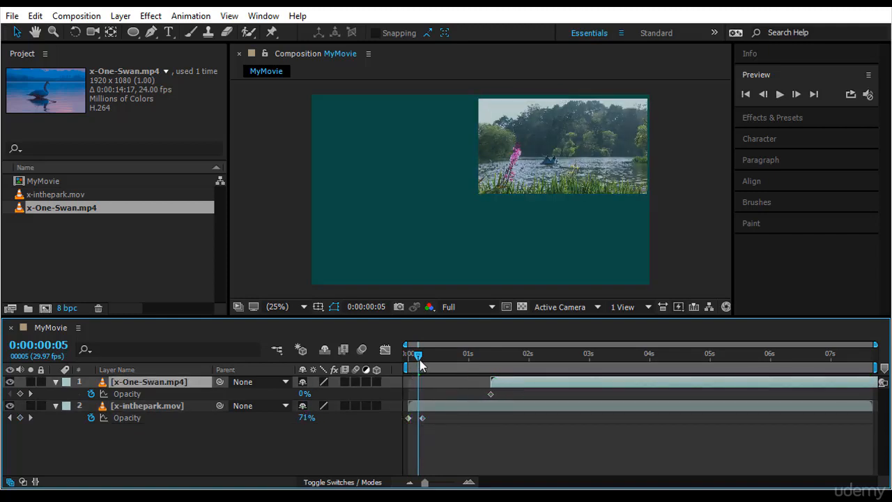
pyautogui.moveTo(420, 364); pyautogui.dragTo(509, 382)
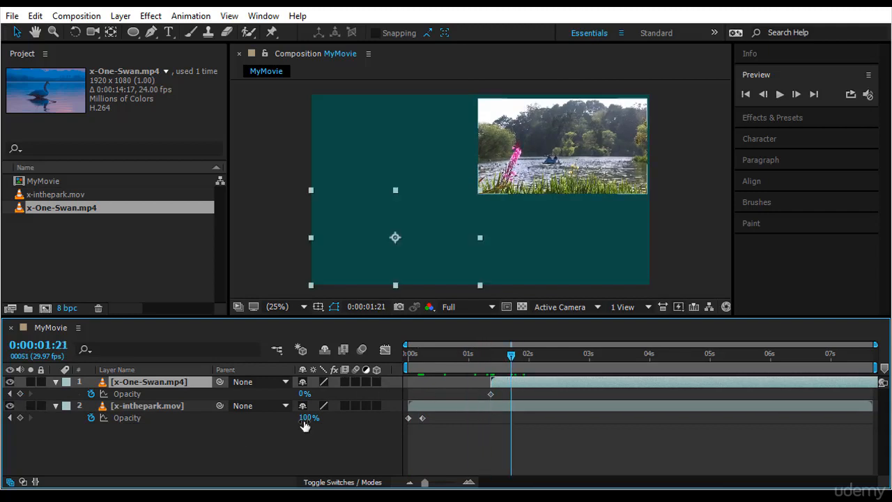
pyautogui.moveTo(304, 393); pyautogui.dragTo(458, 394)
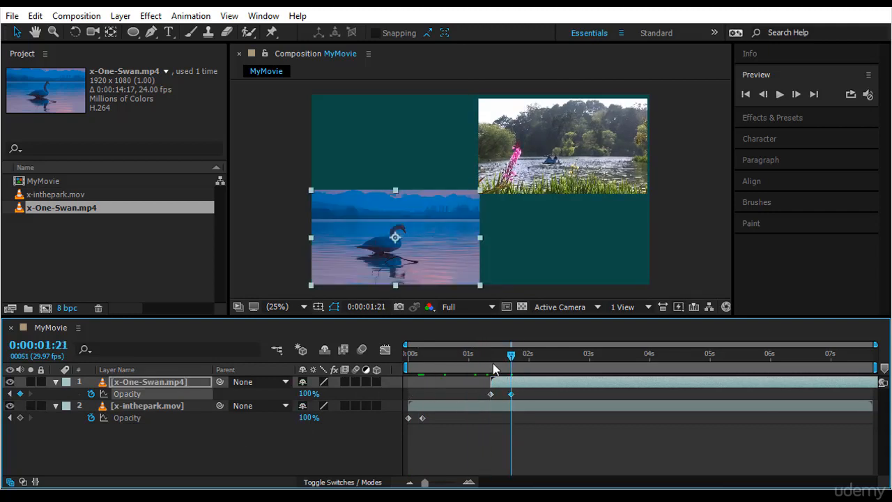
# - Preview the two fade-ins from the composition's first frame and deselect the layers
pyautogui.moveTo(511, 353); pyautogui.dragTo(409, 354)
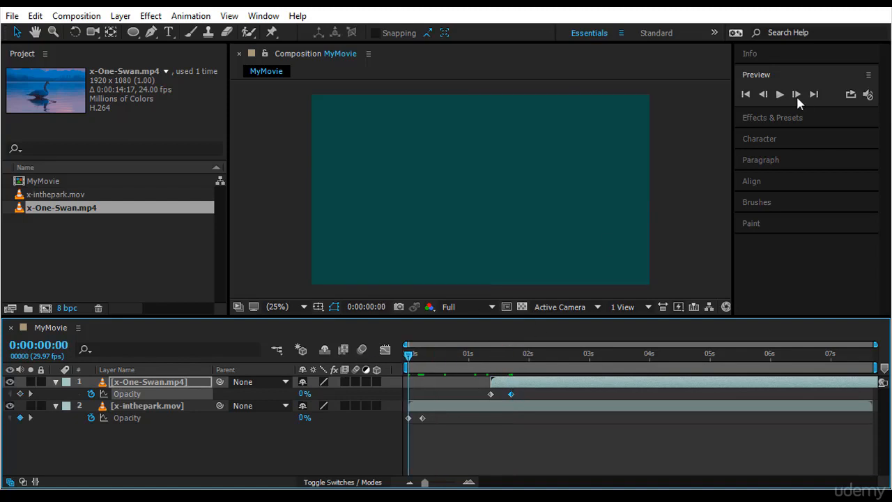
pyautogui.click(779, 94)
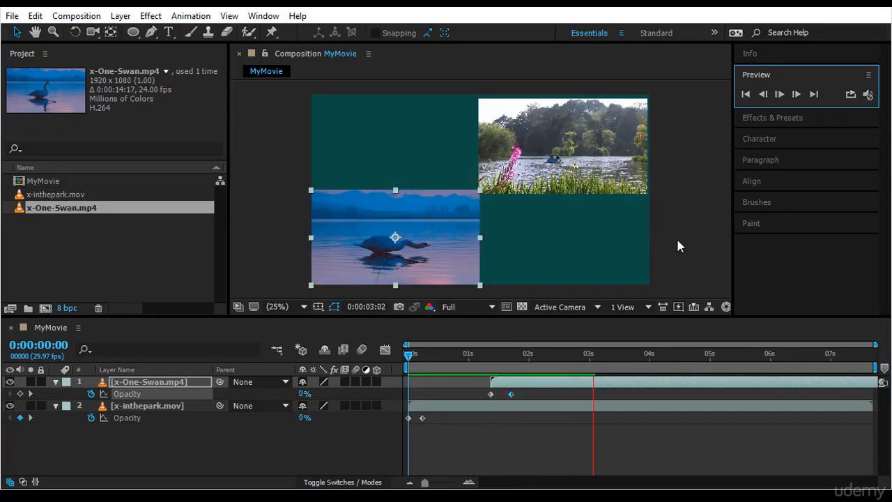
pyautogui.click(559, 442)
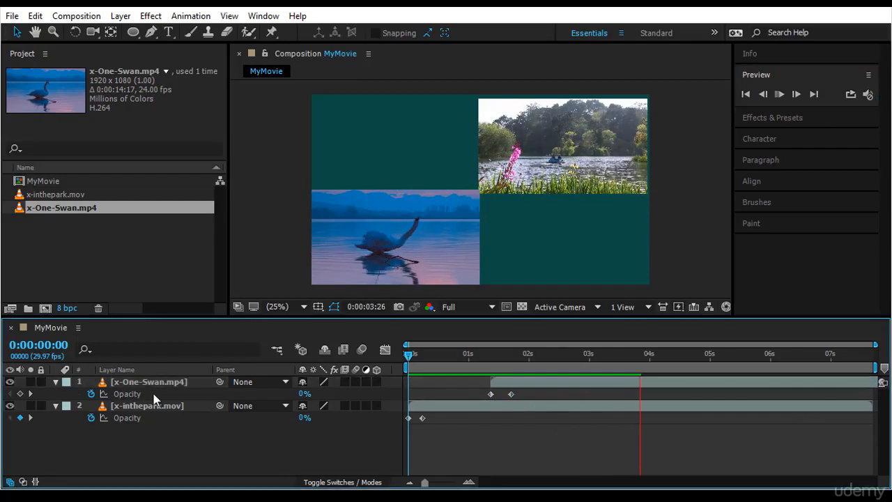
# - Move the current time to 0:00:03:07 and remove all Opacity keyframes from both layers
pyautogui.moveTo(408, 356); pyautogui.dragTo(603, 353)
pyautogui.click(91, 393)
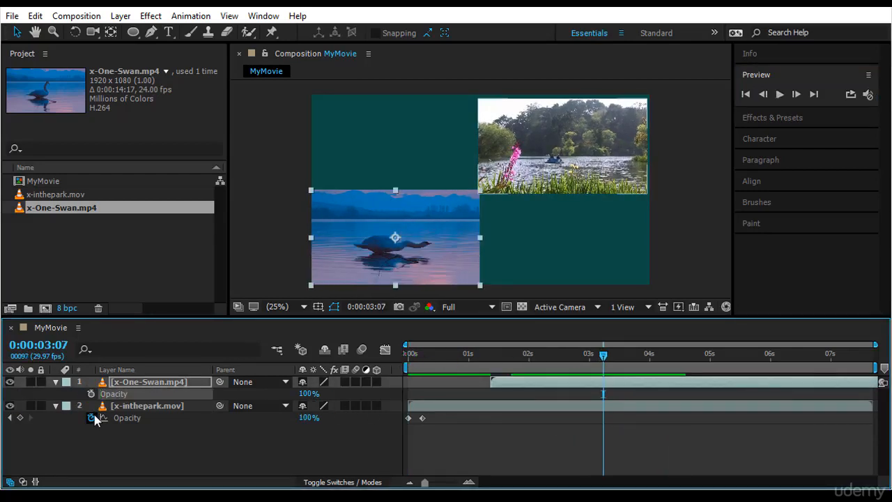
pyautogui.click(92, 417)
# - Enlarge the x-One-Swan.mp4 layer to fill the whole frame with the Fit to Comp transform
pyautogui.click(551, 384)
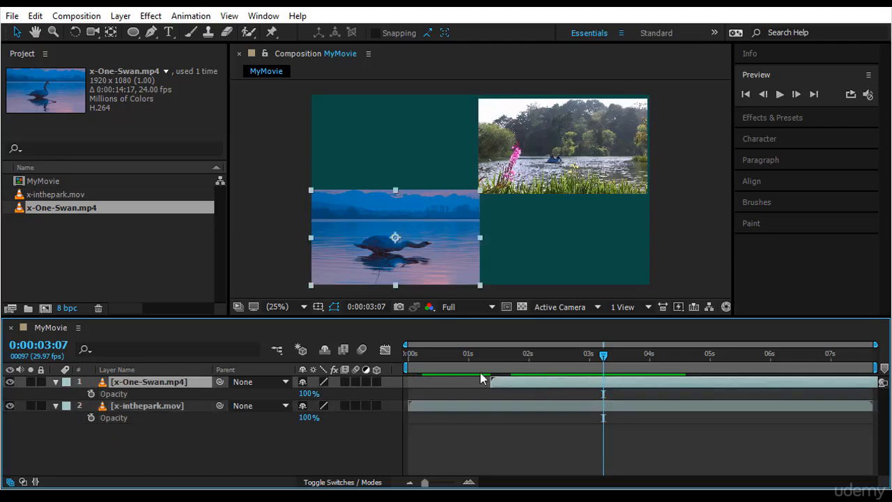
pyautogui.rightClick(137, 382)
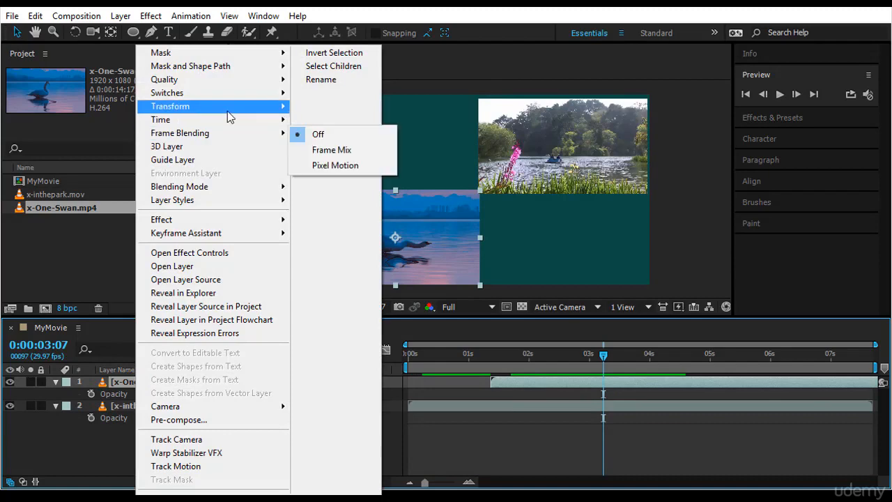
pyautogui.moveTo(245, 110)
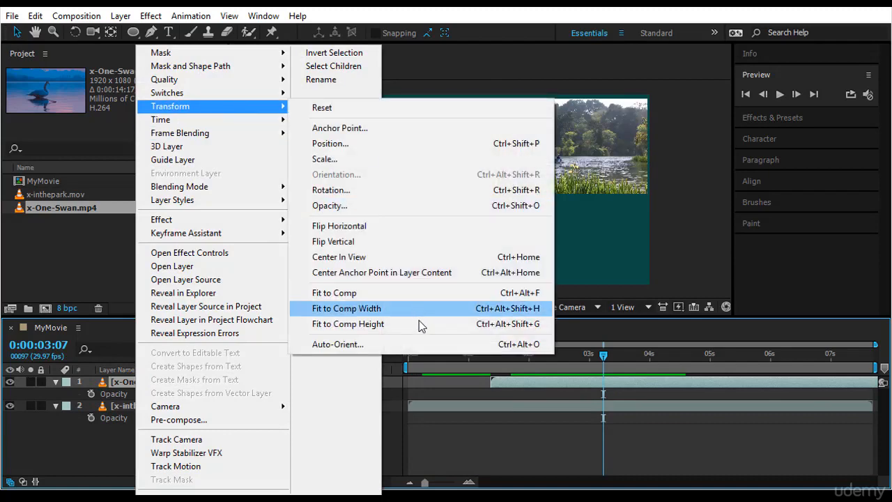
pyautogui.click(410, 293)
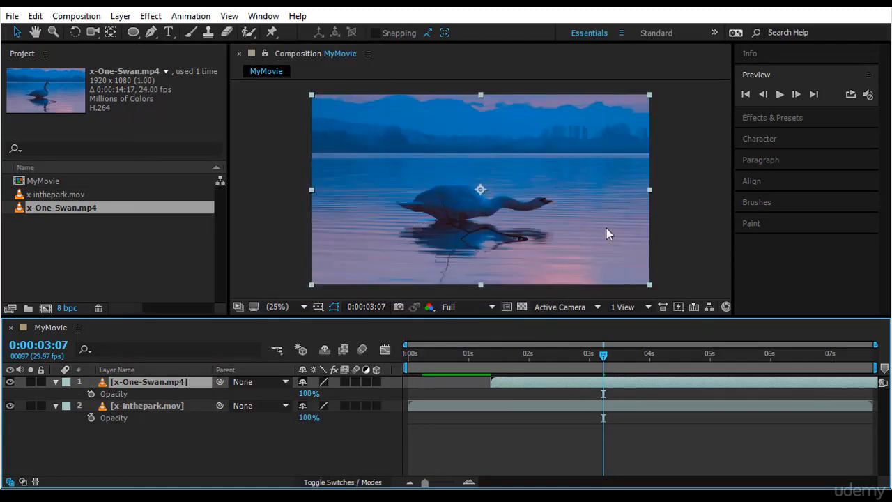
# - Open the x-One-Swan.mp4 source footage and extend its range from 0:00:00:00 to 0:00:09:07
pyautogui.click(64, 260)
pyautogui.click(67, 208)
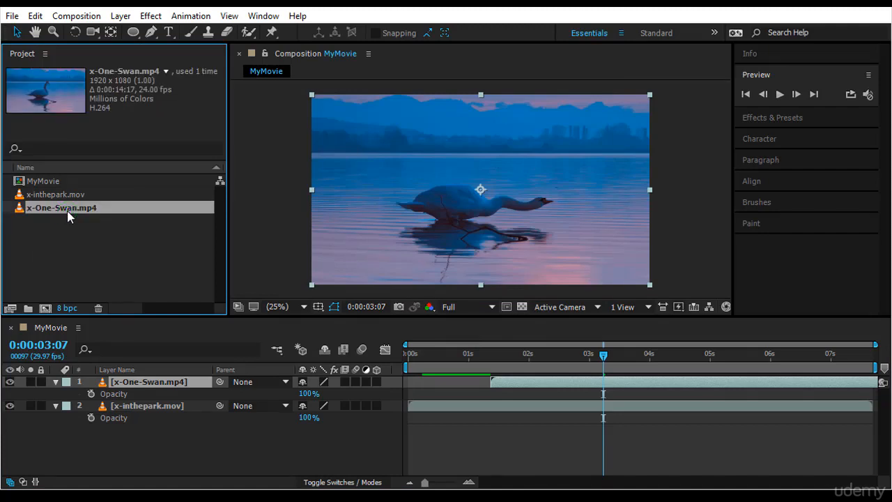
pyautogui.doubleClick(67, 208)
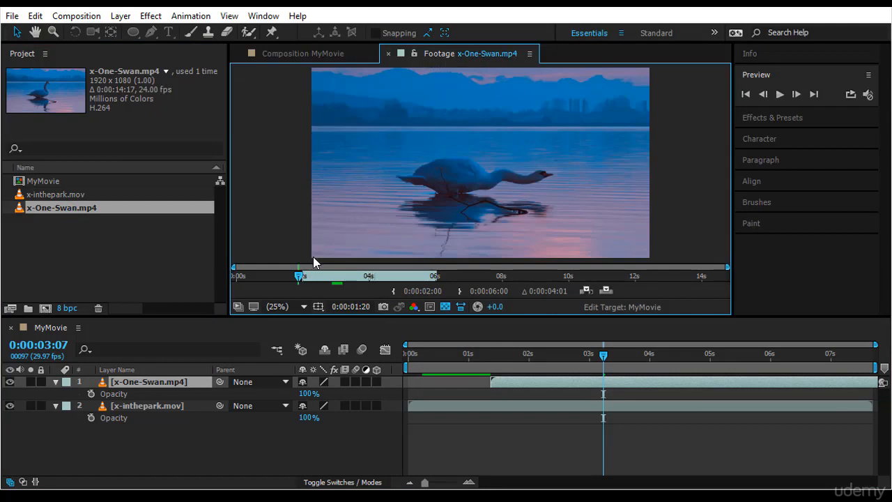
pyautogui.moveTo(304, 275); pyautogui.dragTo(209, 279)
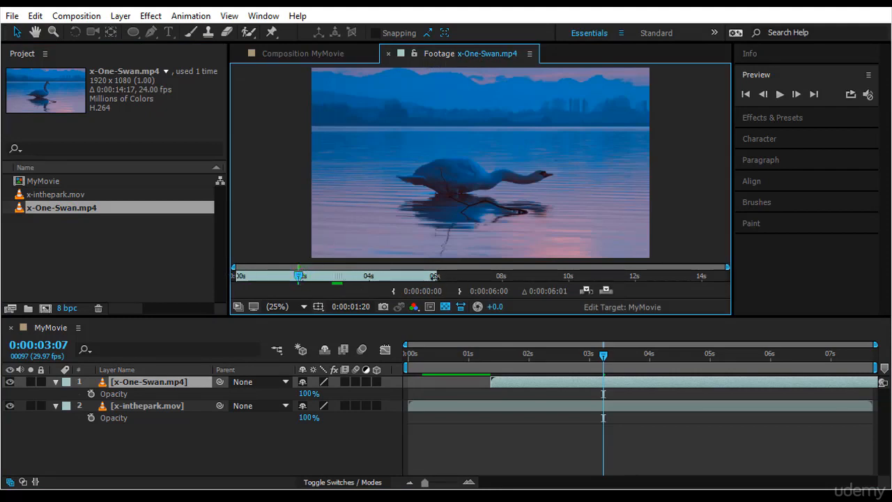
pyautogui.moveTo(435, 276)
pyautogui.mouseDown()
pyautogui.moveTo(728, 267)
pyautogui.moveTo(594, 282)
pyautogui.moveTo(573, 293)
pyautogui.moveTo(724, 276)
pyautogui.moveTo(504, 278)
pyautogui.moveTo(537, 282)
pyautogui.mouseUp()
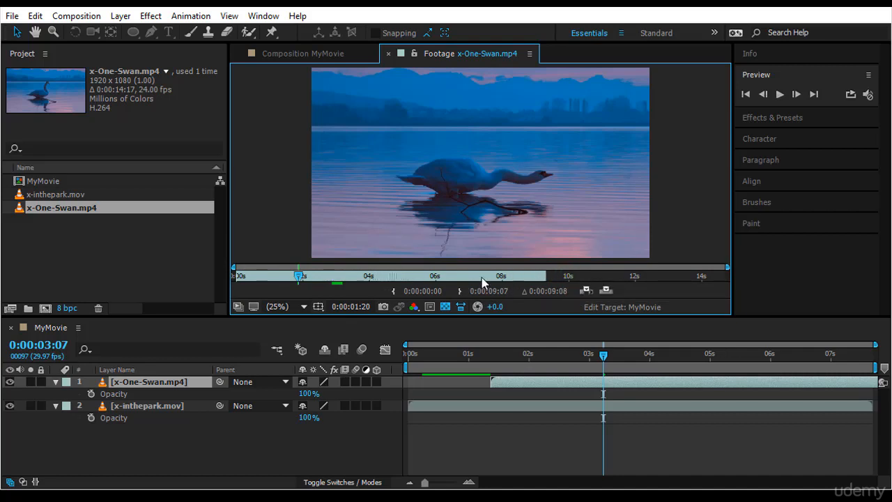
# - Set the swan footage's Out point at 0:00:07:22 and its In point at 0:00:01:23
pyautogui.moveTo(482, 279); pyautogui.dragTo(498, 277)
pyautogui.click(462, 292)
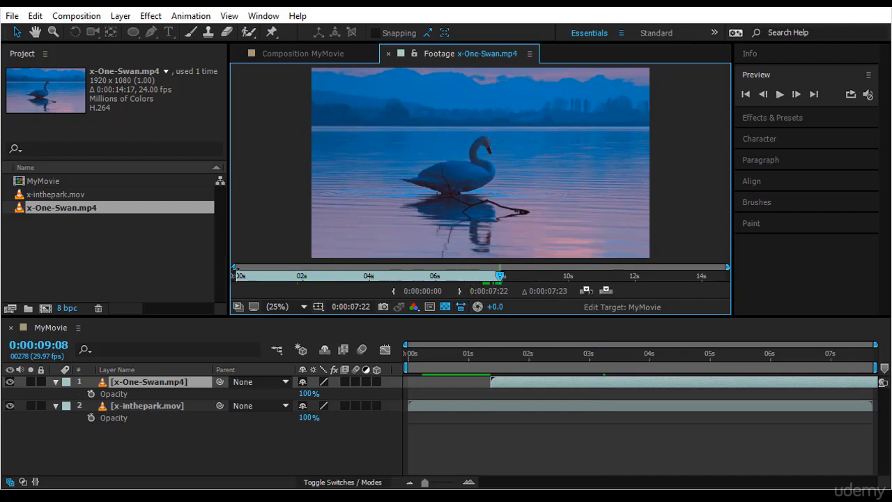
pyautogui.click(299, 274)
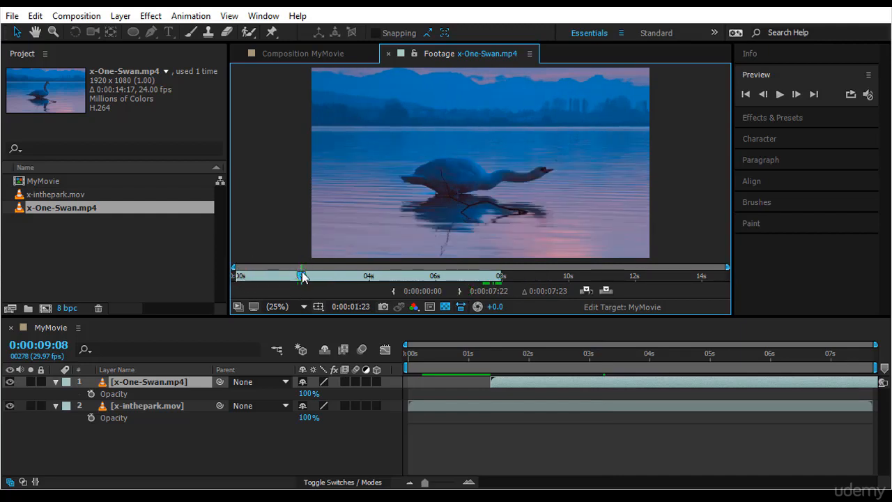
pyautogui.click(393, 292)
pyautogui.hotkey('ctrl', 'b')
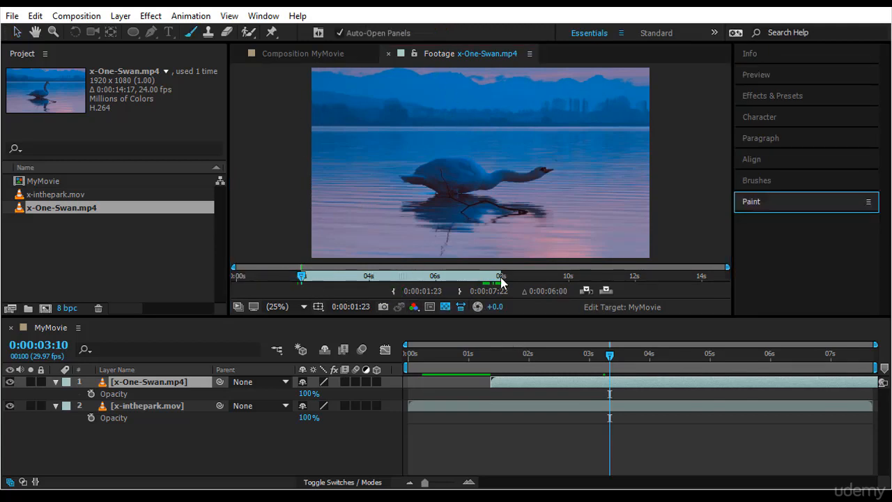
# - Shorten the swan footage's Out point to 0:00:05:23, close its viewer and select x-One-Swan.mp4 in the project
pyautogui.moveTo(499, 277); pyautogui.dragTo(432, 277)
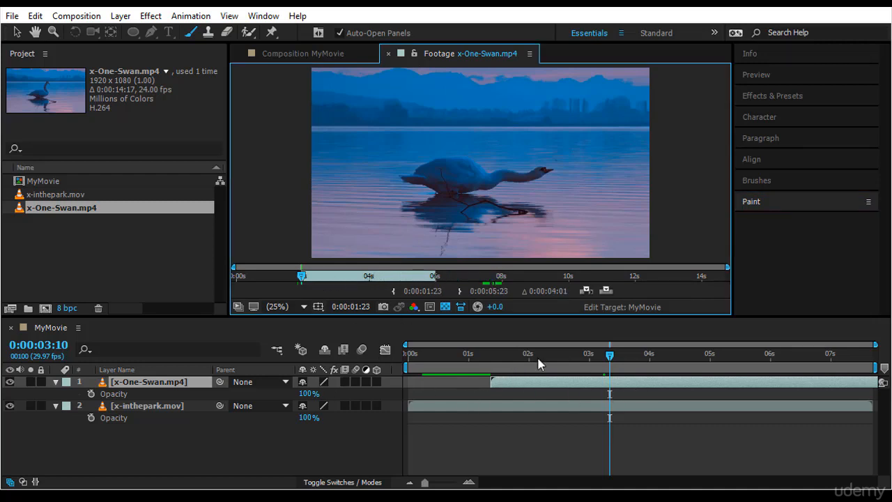
pyautogui.click(172, 252)
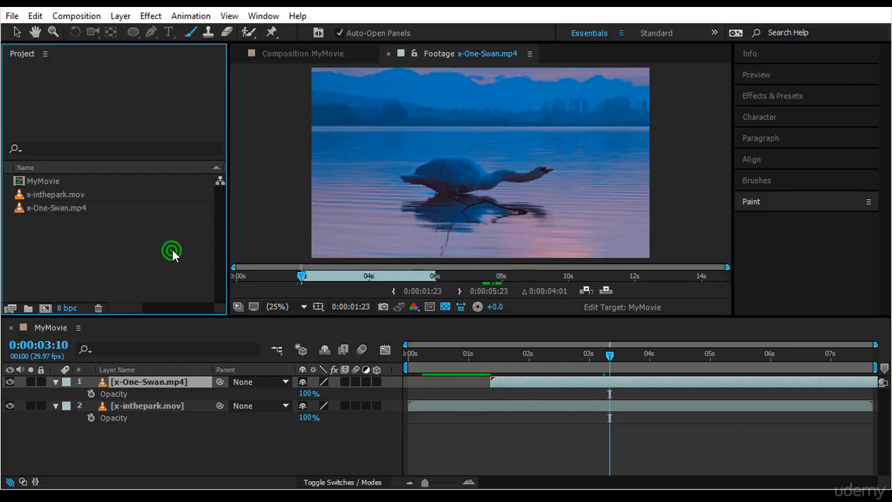
pyautogui.click(388, 53)
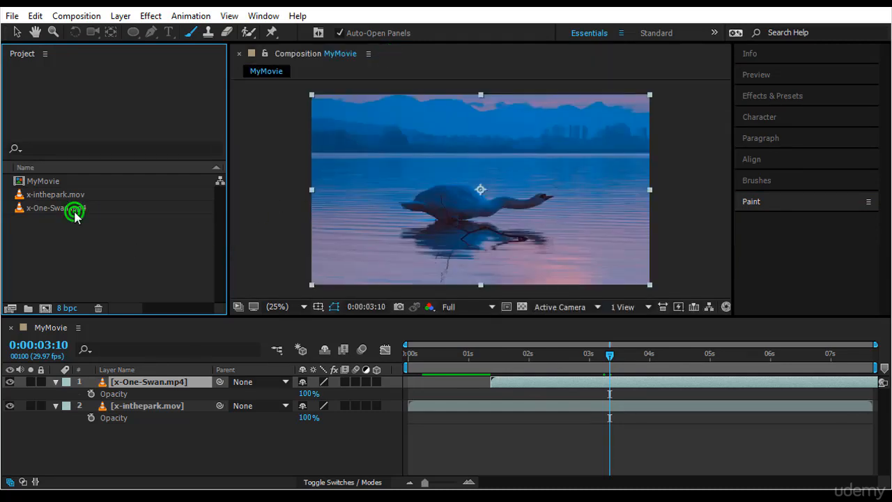
pyautogui.click(74, 210)
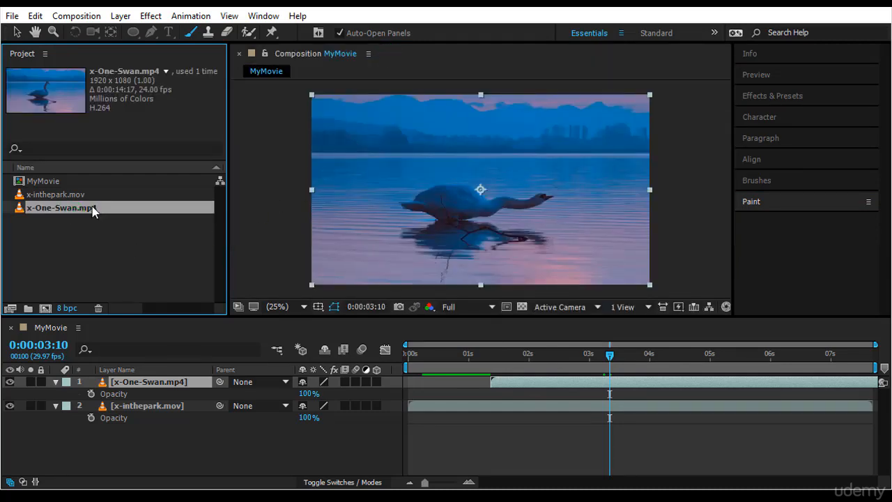
# - Add the trimmed x-One-Swan.mp4 footage as another top layer in MyMovie, try shortening its end, and delete that layer
pyautogui.moveTo(132, 311); pyautogui.dragTo(136, 377)
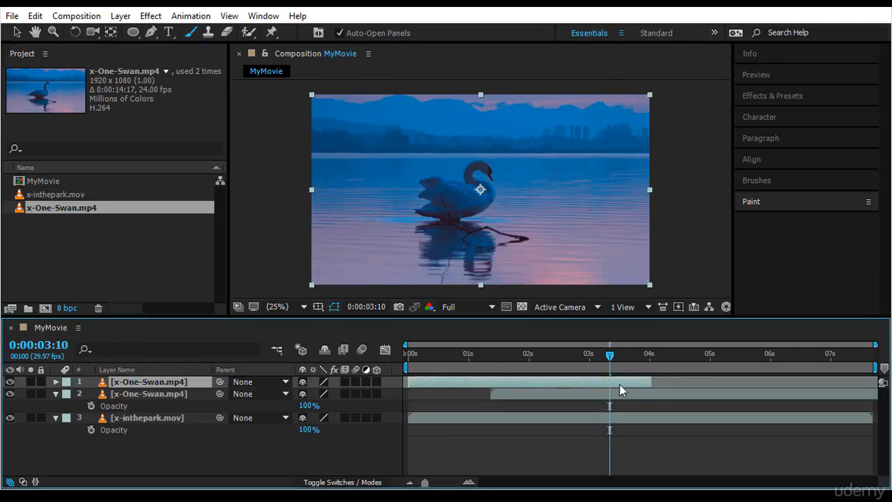
pyautogui.moveTo(650, 383)
pyautogui.mouseDown()
pyautogui.moveTo(522, 386)
pyautogui.moveTo(649, 387)
pyautogui.moveTo(635, 387)
pyautogui.mouseUp()
pyautogui.hotkey('ctrl', 'z')
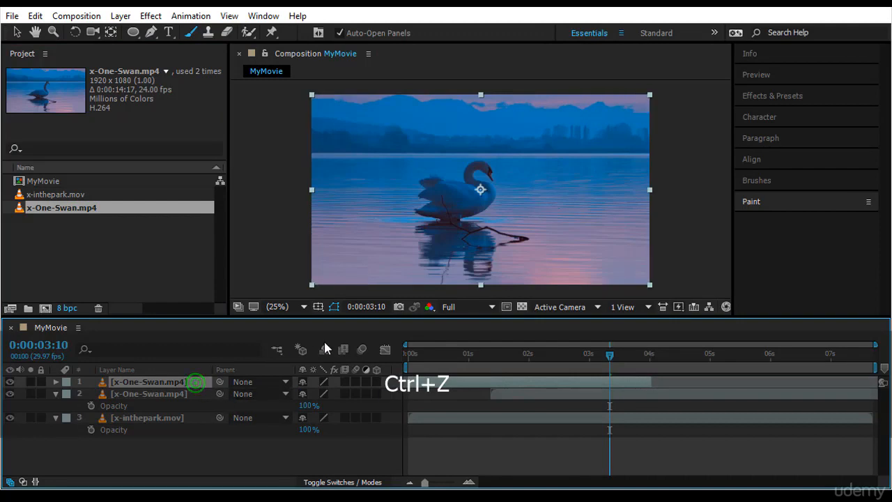
pyautogui.press('Delete')
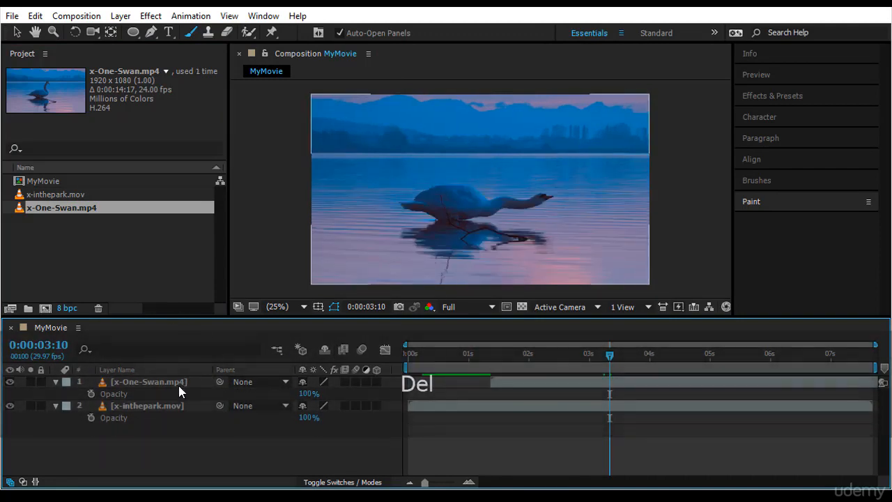
# - Open the x-One-Swan.mp4 layer in its own layer viewer and compare it with the MyMovie composition view
pyautogui.click(178, 384)
pyautogui.doubleClick(175, 383)
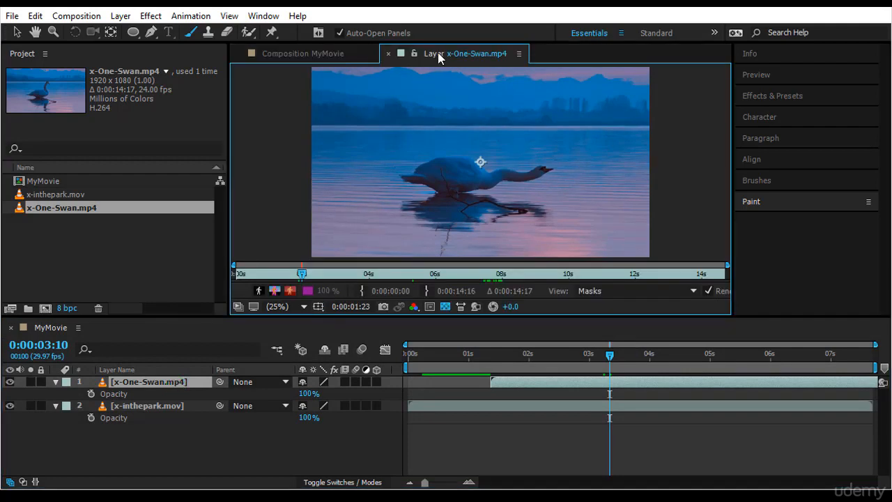
pyautogui.click(320, 59)
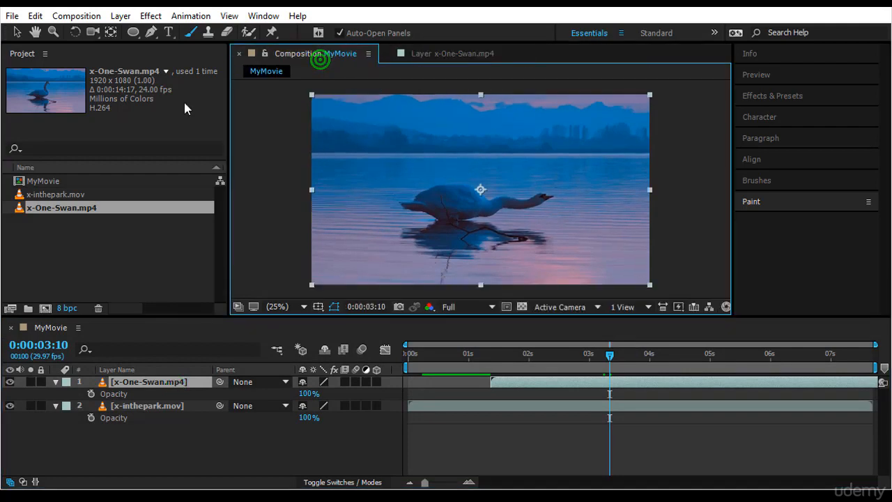
pyautogui.click(448, 53)
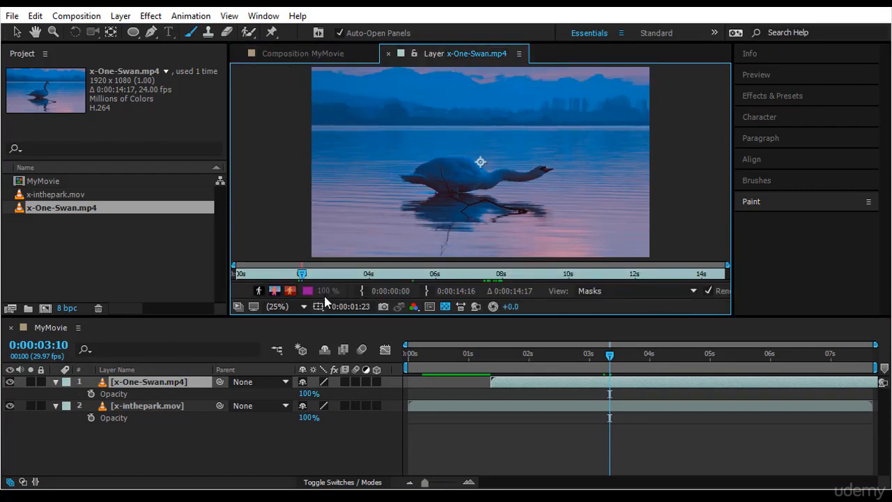
pyautogui.click(687, 292)
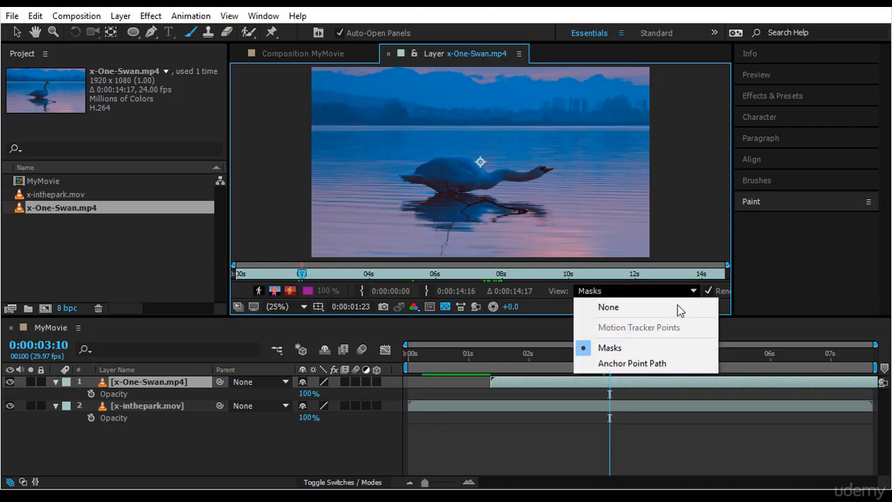
pyautogui.click(687, 219)
# - Paint a red freehand loop around the swan on the layer at 0:00:03:10, undoing a first trial stroke
pyautogui.moveTo(687, 219); pyautogui.dragTo(481, 140)
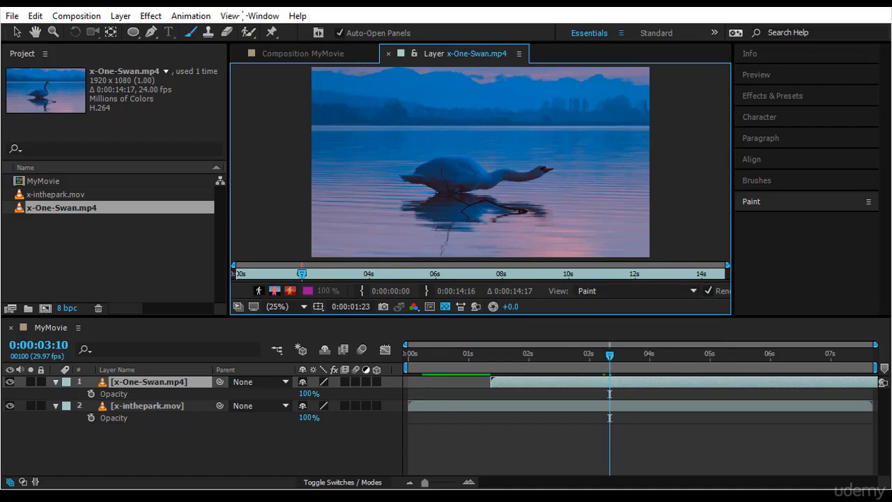
pyautogui.hotkey('ctrl', 'z')
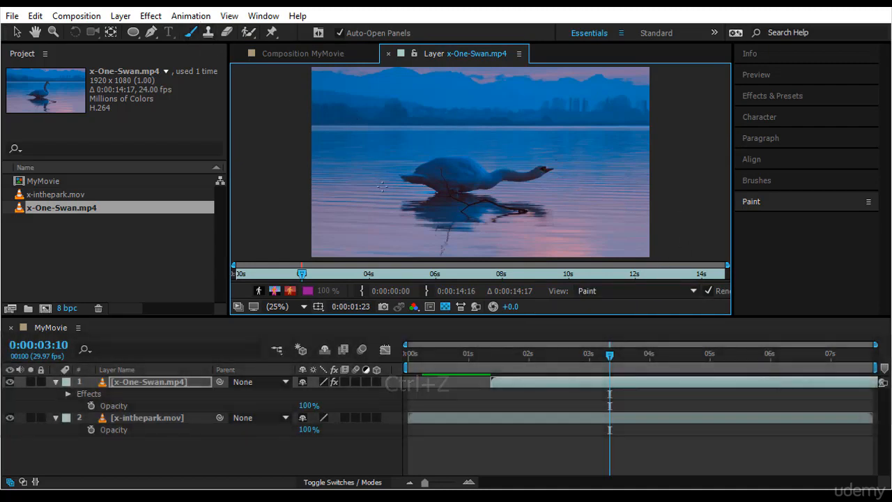
pyautogui.moveTo(388, 191); pyautogui.dragTo(392, 160)
pyautogui.moveTo(568, 200)
pyautogui.mouseDown()
pyautogui.moveTo(477, 241)
pyautogui.moveTo(403, 221)
pyautogui.mouseUp()
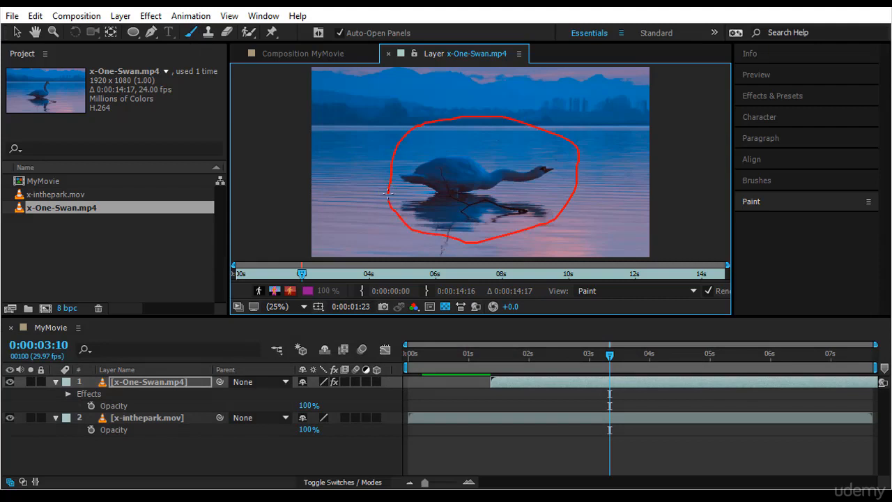
# - Paint pairs of short red curved strokes around the swan on all four sides, starting at 0:00:01:25
pyautogui.click(610, 357)
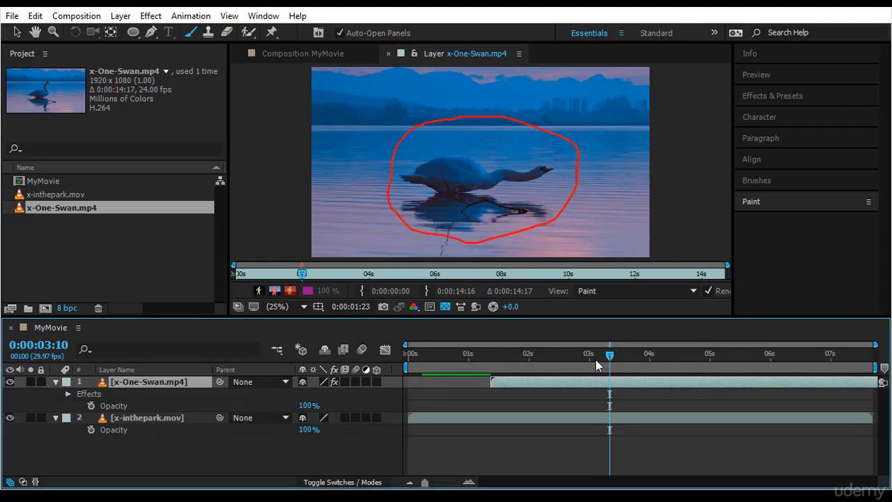
pyautogui.moveTo(596, 365)
pyautogui.mouseDown()
pyautogui.moveTo(591, 358)
pyautogui.moveTo(623, 357)
pyautogui.moveTo(518, 356)
pyautogui.mouseUp()
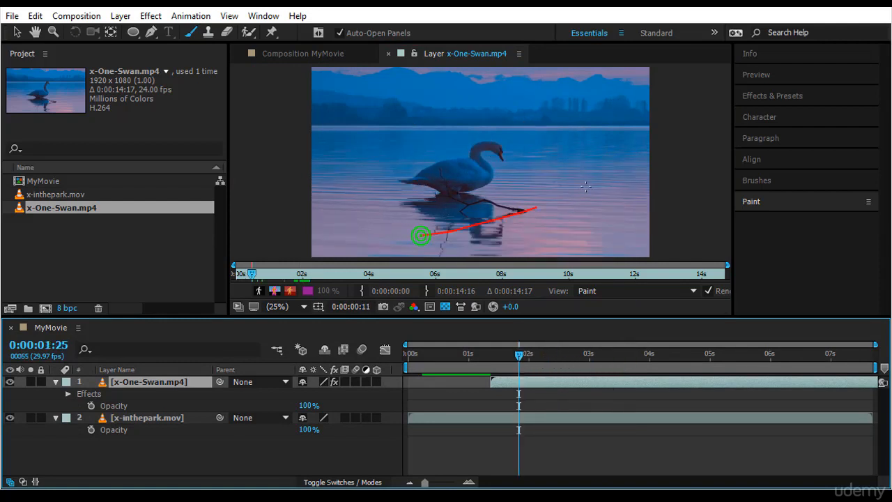
pyautogui.moveTo(421, 236); pyautogui.dragTo(586, 187)
pyautogui.moveTo(435, 118)
pyautogui.mouseDown()
pyautogui.moveTo(359, 171)
pyautogui.moveTo(368, 154)
pyautogui.mouseUp()
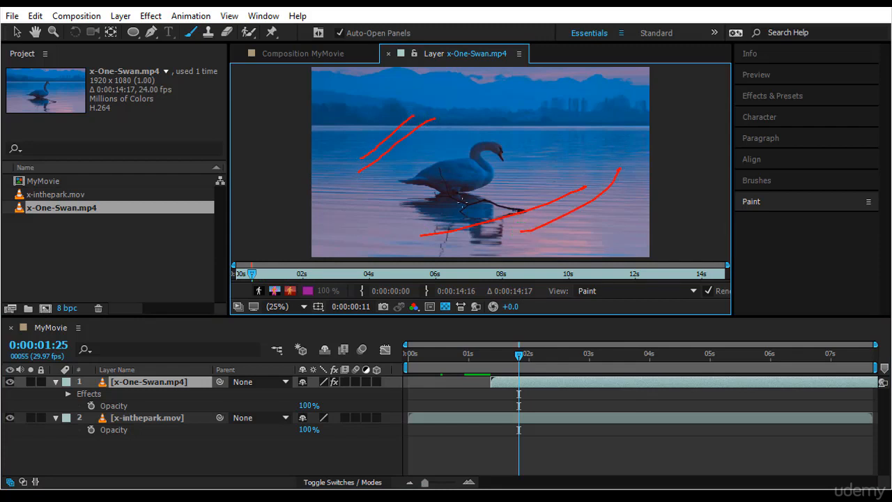
pyautogui.moveTo(567, 123); pyautogui.dragTo(589, 148)
pyautogui.moveTo(545, 96); pyautogui.dragTo(607, 138)
pyautogui.moveTo(339, 195); pyautogui.dragTo(406, 211)
pyautogui.moveTo(344, 215); pyautogui.dragTo(398, 226)
# - Check the painted layer at 0:00:03:17 and inspect the individual brush strokes under its Paint effect
pyautogui.moveTo(519, 367)
pyautogui.mouseDown()
pyautogui.moveTo(518, 356)
pyautogui.moveTo(493, 364)
pyautogui.moveTo(593, 384)
pyautogui.moveTo(618, 393)
pyautogui.moveTo(590, 390)
pyautogui.moveTo(622, 402)
pyautogui.mouseUp()
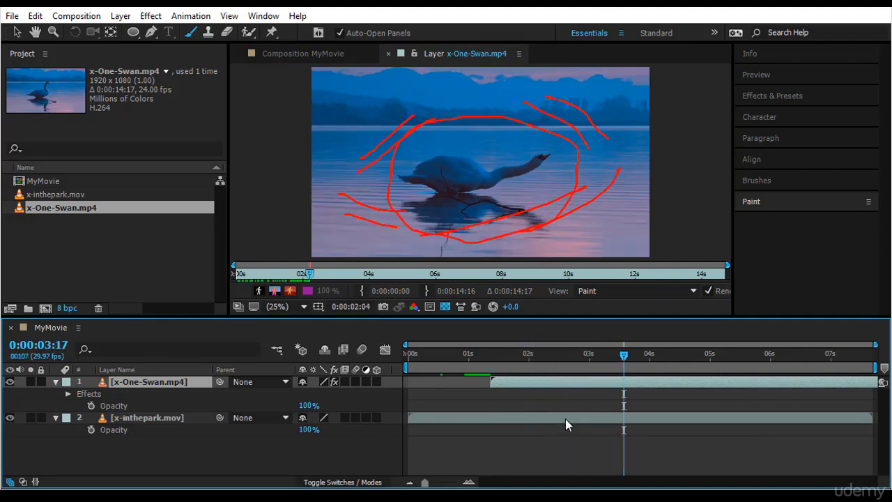
pyautogui.click(68, 394)
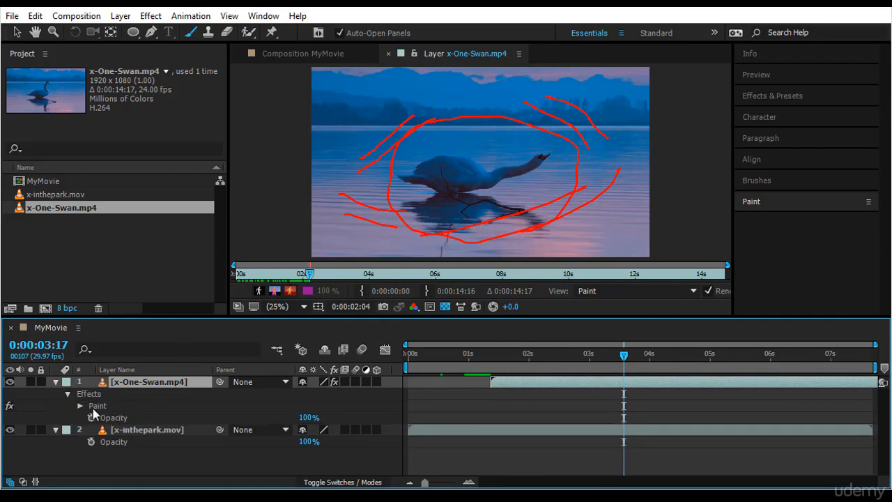
pyautogui.click(78, 406)
pyautogui.scroll(1, 78, 406)
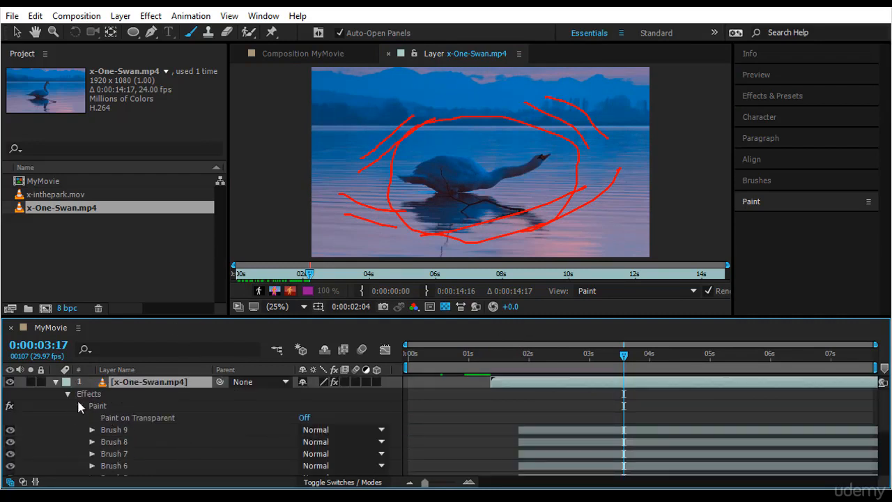
pyautogui.click(67, 394)
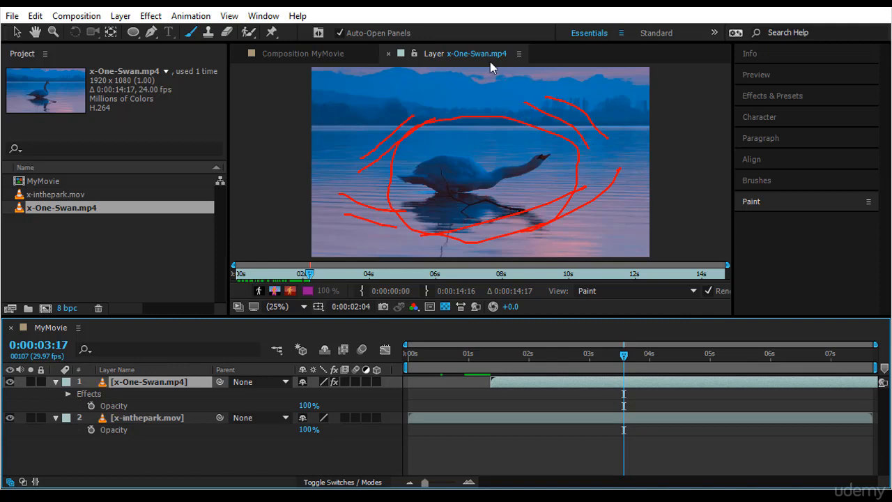
# - Review the MyMovie composition at 0:00:01:10 and scrub forward to 0:00:03:29
pyautogui.click(281, 53)
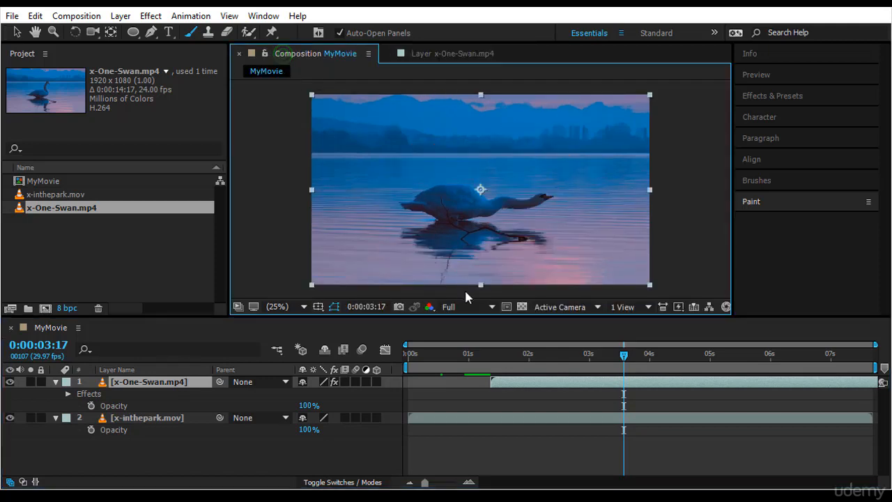
pyautogui.moveTo(490, 396); pyautogui.dragTo(489, 392)
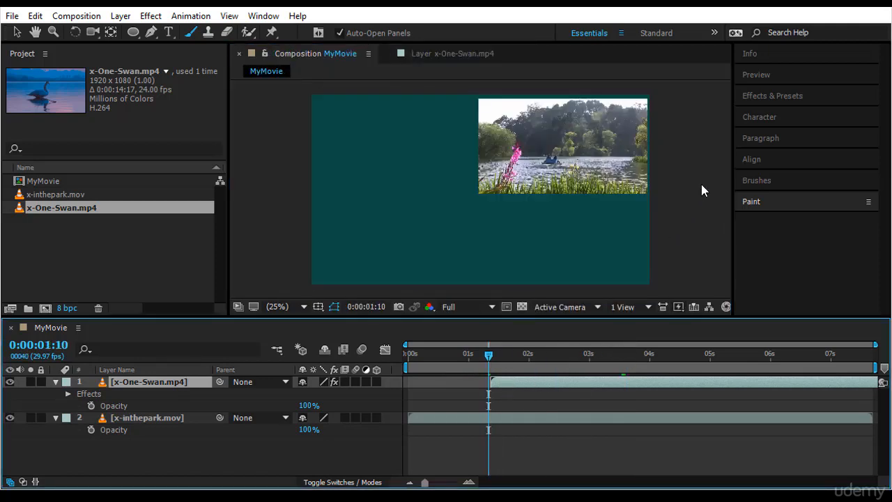
pyautogui.moveTo(490, 356)
pyautogui.mouseDown()
pyautogui.moveTo(558, 380)
pyautogui.moveTo(653, 382)
pyautogui.mouseUp()
# - Erase the outer edges of the swan layer at 0:00:03:29 with a smaller Eraser, keeping an irregular area around the red strokes
pyautogui.doubleClick(498, 188)
pyautogui.click(227, 32)
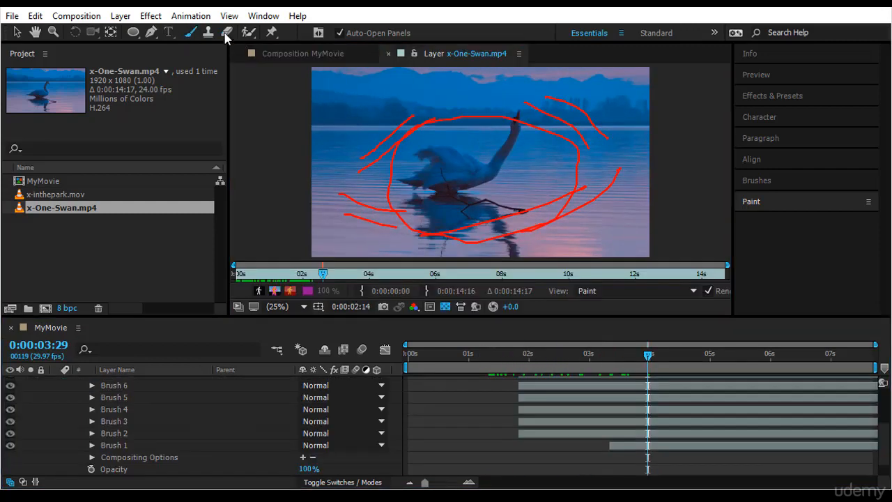
pyautogui.keyDown('alt'); pyautogui.click(370, 144); pyautogui.keyUp('alt')
pyautogui.hotkey('ctrl', 'z')
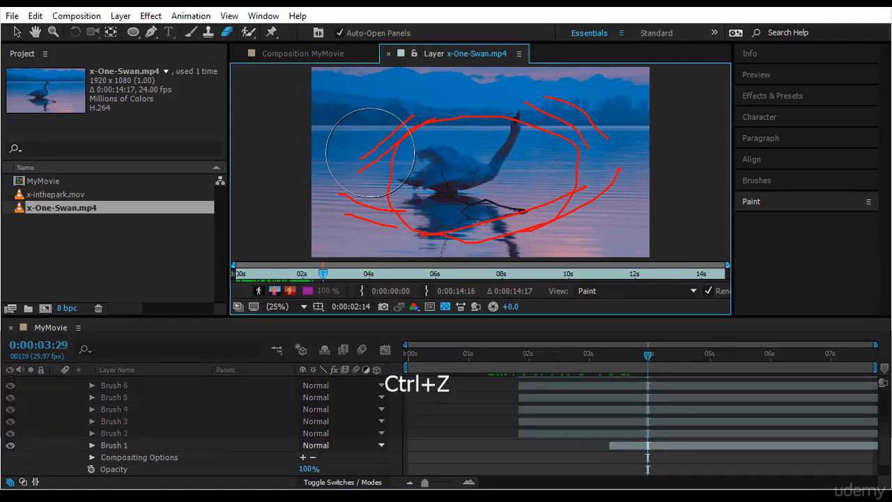
pyautogui.moveTo(367, 147)
pyautogui.mouseDown()
pyautogui.moveTo(349, 130)
pyautogui.moveTo(408, 72)
pyautogui.moveTo(313, 77)
pyautogui.moveTo(313, 148)
pyautogui.moveTo(379, 98)
pyautogui.moveTo(329, 111)
pyautogui.moveTo(315, 102)
pyautogui.moveTo(363, 109)
pyautogui.moveTo(336, 129)
pyautogui.moveTo(302, 123)
pyautogui.mouseUp()
pyautogui.moveTo(380, 97)
pyautogui.mouseDown()
pyautogui.moveTo(459, 73)
pyautogui.moveTo(615, 75)
pyautogui.moveTo(644, 85)
pyautogui.moveTo(652, 105)
pyautogui.moveTo(598, 86)
pyautogui.moveTo(444, 77)
pyautogui.moveTo(379, 101)
pyautogui.moveTo(326, 133)
pyautogui.moveTo(315, 172)
pyautogui.moveTo(310, 227)
pyautogui.moveTo(348, 252)
pyautogui.moveTo(648, 244)
pyautogui.moveTo(634, 180)
pyautogui.mouseUp()
pyautogui.moveTo(649, 155)
pyautogui.mouseDown()
pyautogui.moveTo(629, 227)
pyautogui.moveTo(645, 180)
pyautogui.moveTo(605, 229)
pyautogui.moveTo(534, 240)
pyautogui.mouseUp()
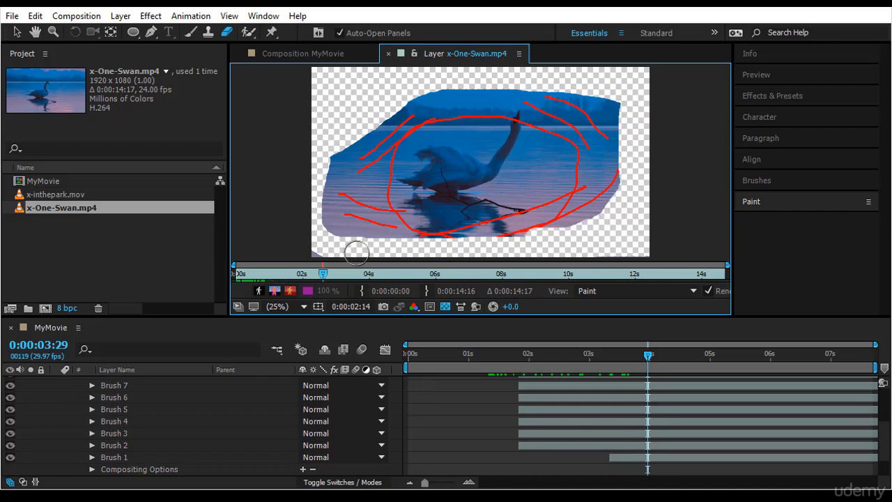
pyautogui.moveTo(321, 254); pyautogui.dragTo(299, 259)
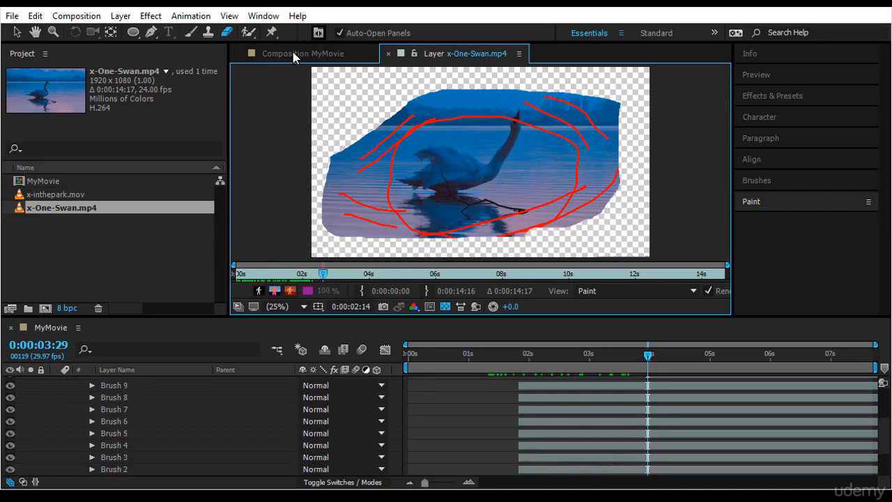
# - View the erased layer in the MyMovie composition and inspect the eraser strokes under its Paint effect
pyautogui.click(327, 53)
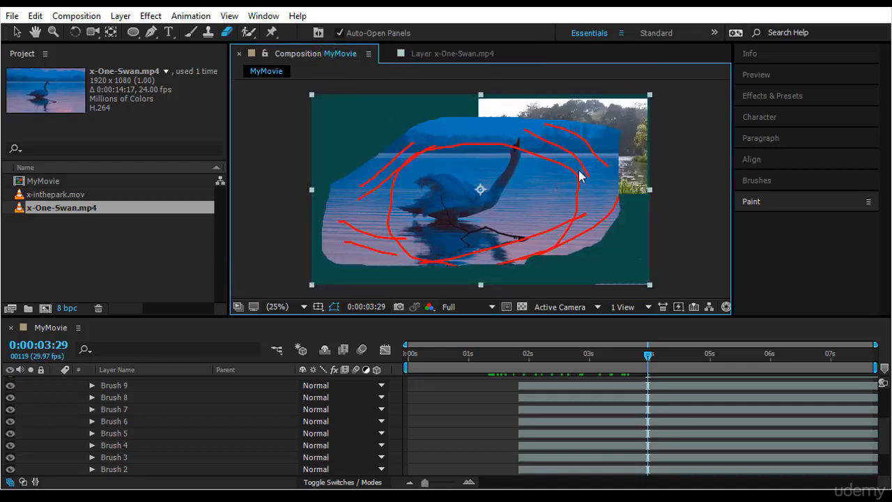
pyautogui.scroll(3, 221, 409)
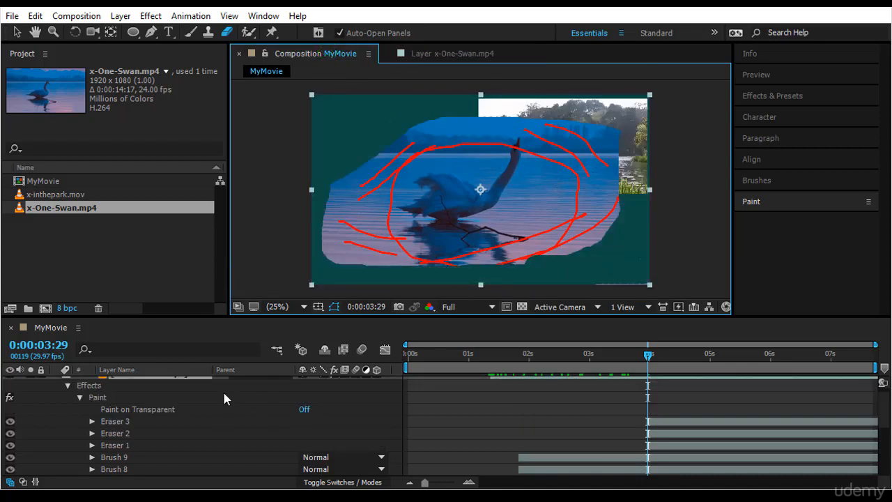
pyautogui.click(68, 385)
pyautogui.click(68, 394)
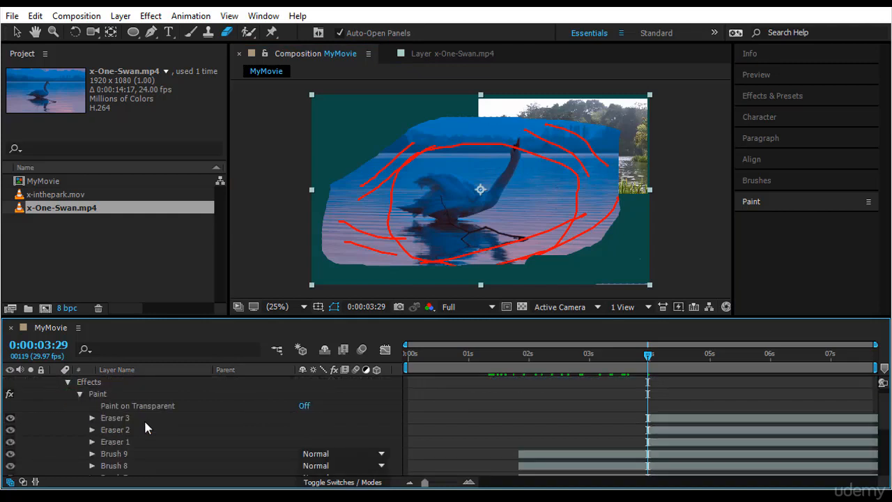
# - Set the Effect Opacity in the Paint effect's Compositing Options to 98%
pyautogui.scroll(-5, 144, 418)
pyautogui.click(91, 433)
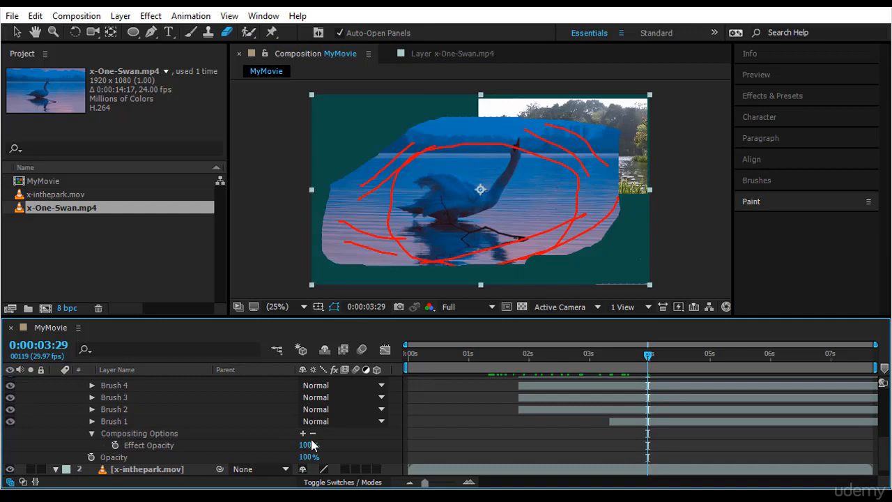
pyautogui.moveTo(306, 446)
pyautogui.mouseDown()
pyautogui.moveTo(219, 452)
pyautogui.moveTo(365, 444)
pyautogui.mouseUp()
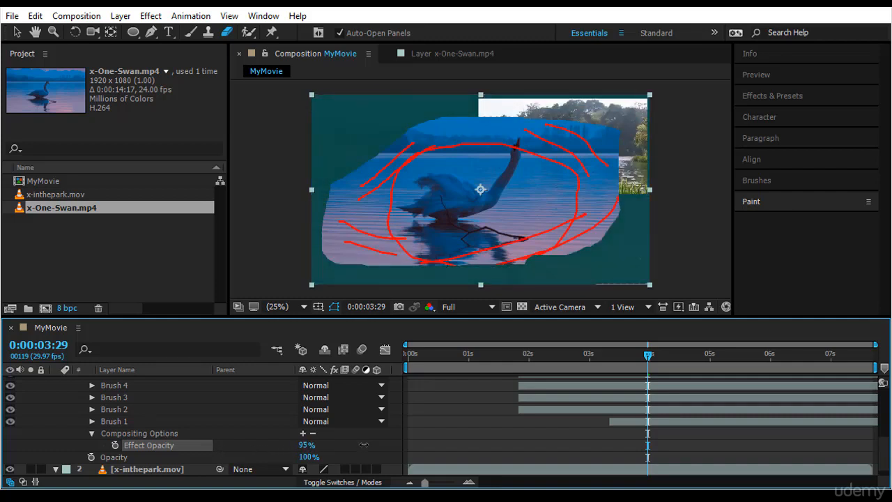
pyautogui.moveTo(309, 456)
pyautogui.mouseDown()
pyautogui.moveTo(279, 453)
pyautogui.moveTo(408, 451)
pyautogui.moveTo(408, 459)
pyautogui.mouseUp()
# - Compare the painted swan layer with its untouched x-One-Swan.mp4 source footage and close both viewers to return to MyMovie
pyautogui.click(423, 56)
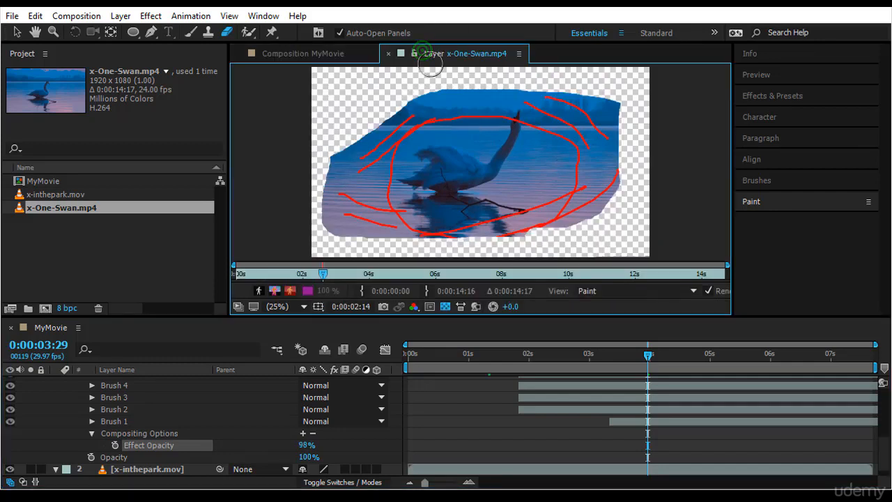
pyautogui.doubleClick(112, 209)
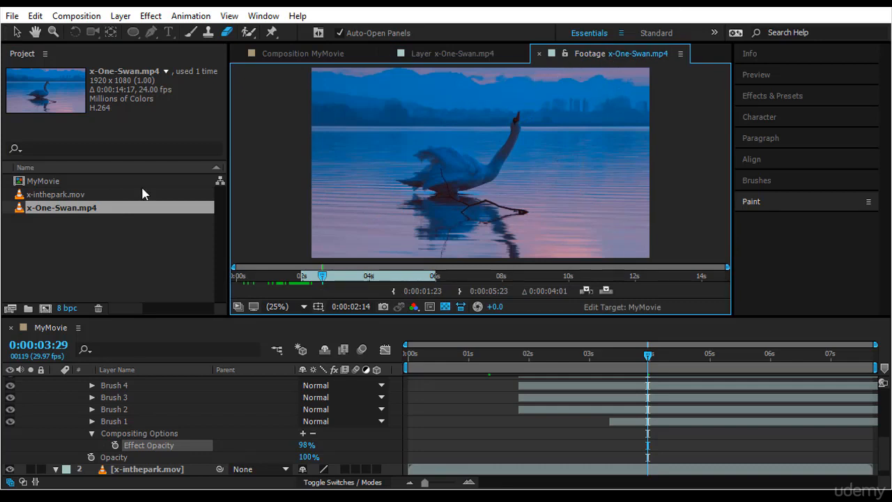
pyautogui.click(539, 54)
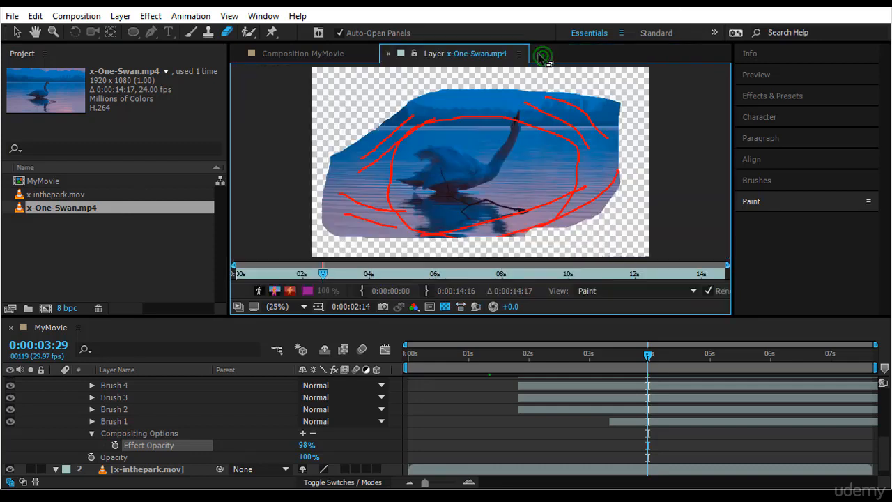
pyautogui.click(389, 54)
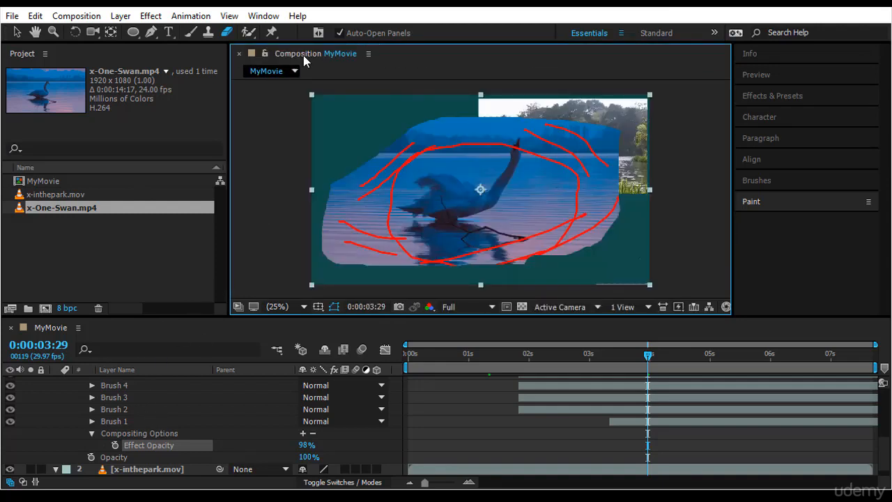